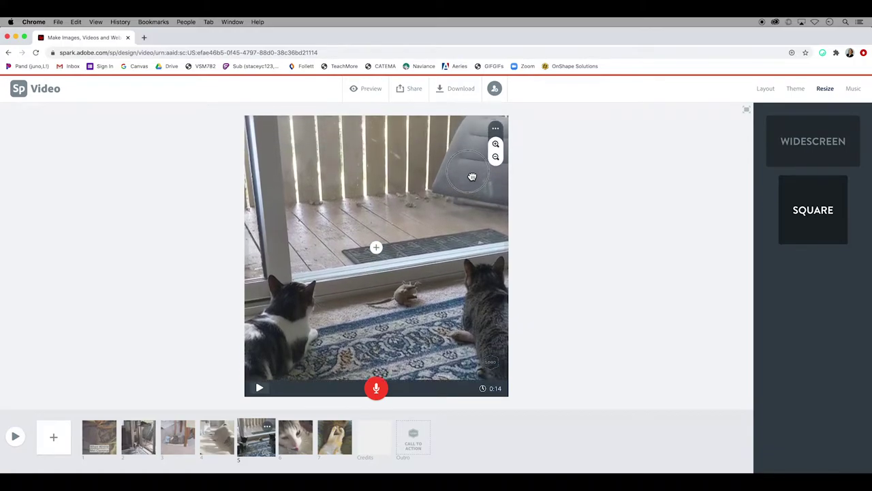
Step: Show the Music tab's background track list for the finished cat video
click(854, 90)
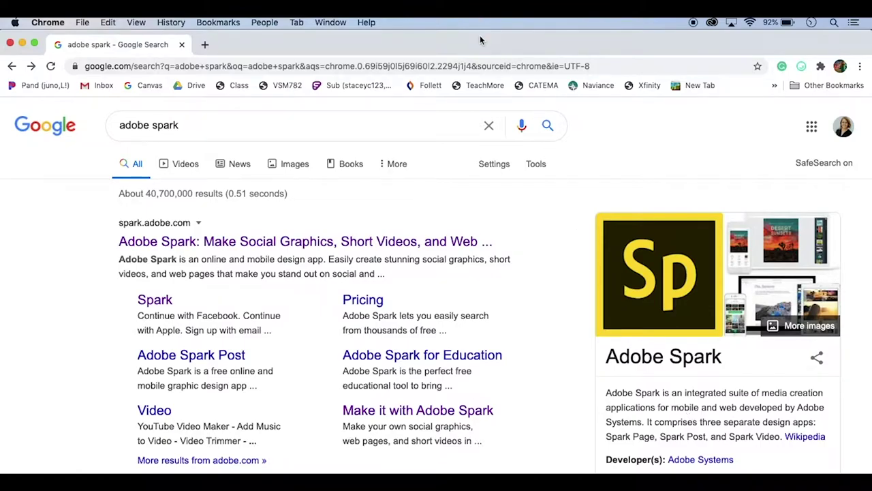
Step: Open the first 'Adobe Spark' Google result to reach spark.adobe.com
click(280, 242)
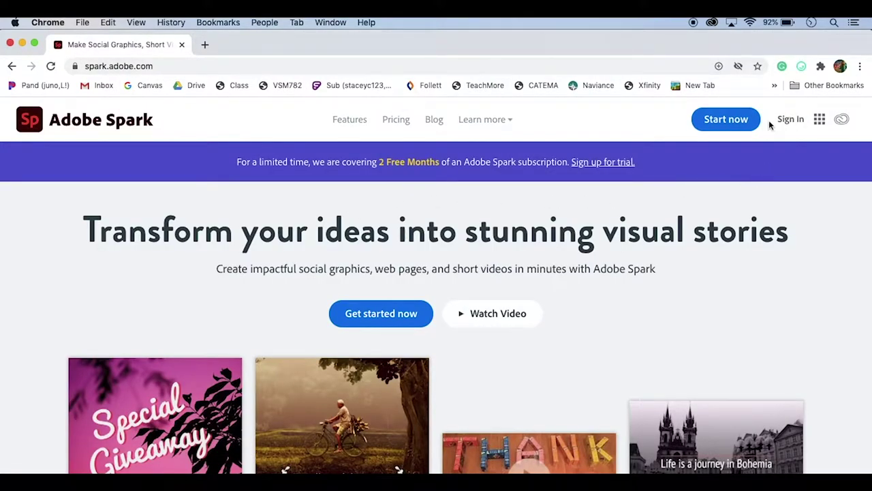
Step: Reach the Adobe ID sign-in form for an existing account via Start now
click(726, 120)
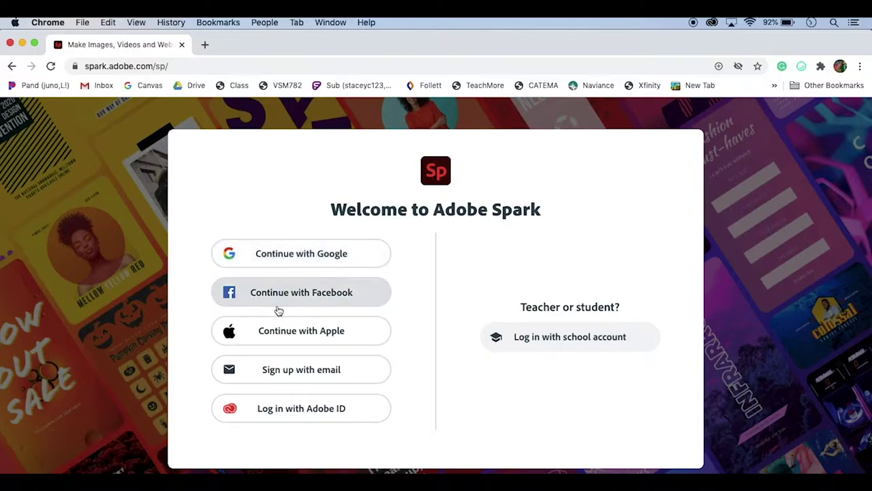
click(288, 369)
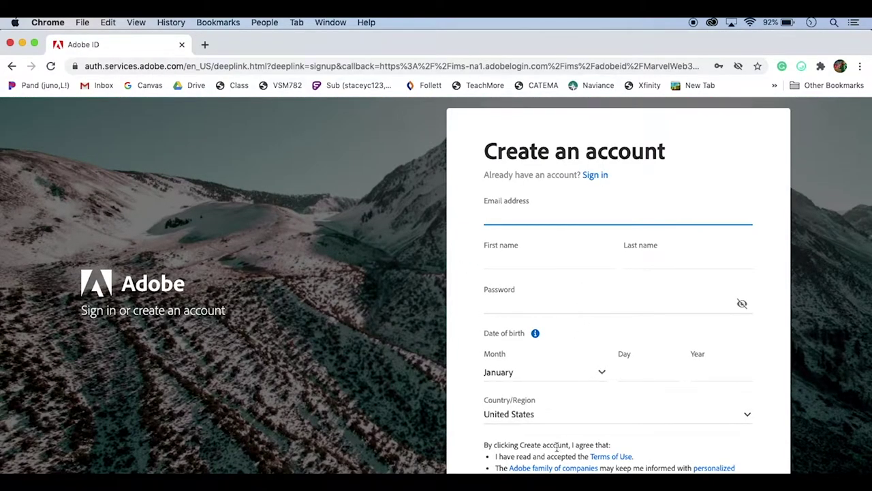
click(593, 175)
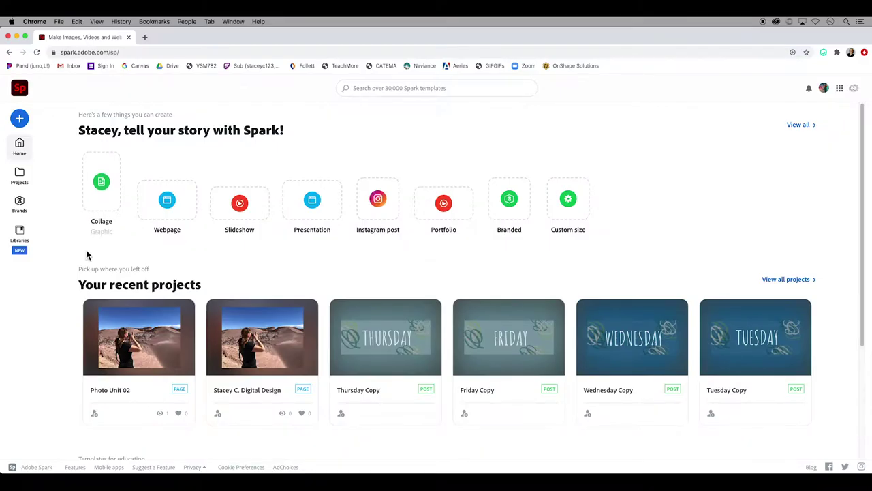
Step: Look over the Spark home page, then start a new Video project
scroll(76, 352, down, 1)
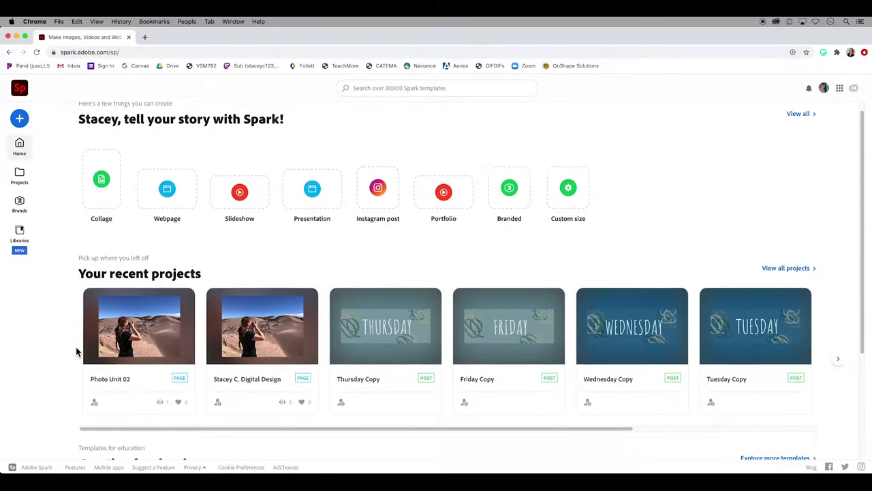
scroll(76, 352, down, 1)
scroll(76, 352, down, 2)
scroll(76, 352, down, 2)
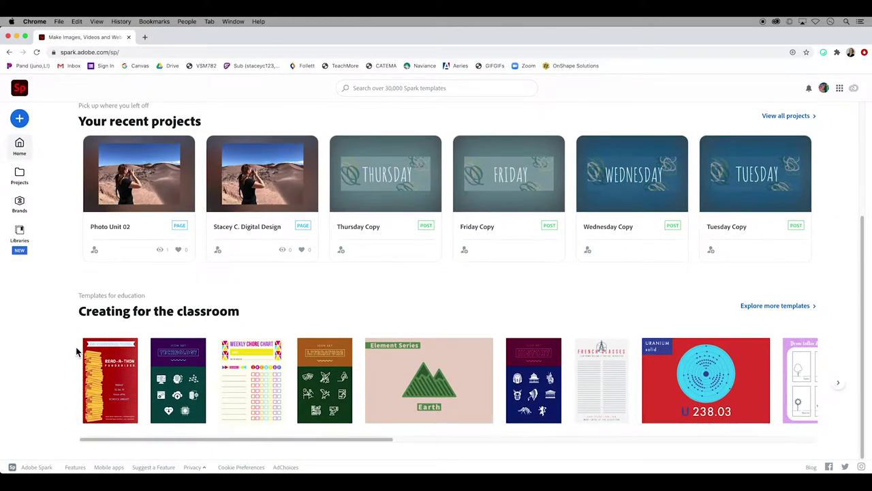
scroll(76, 352, up, 1)
scroll(77, 352, up, 1)
scroll(76, 351, up, 1)
scroll(77, 352, up, 2)
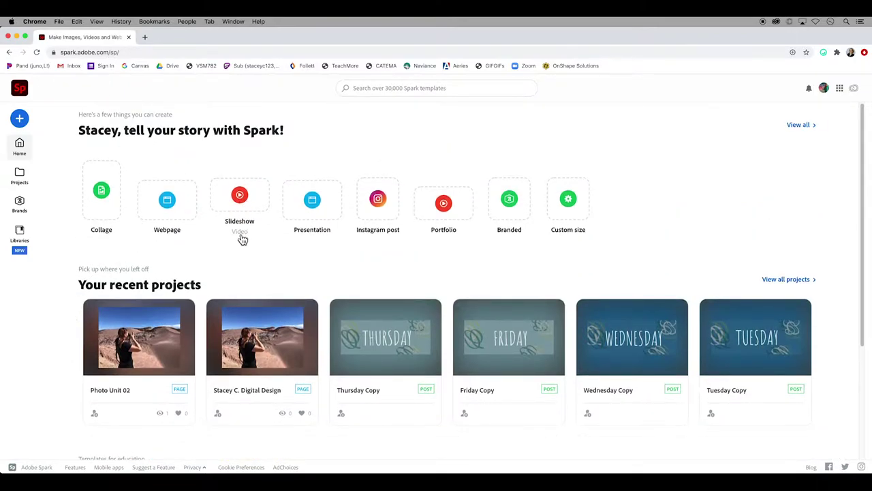
click(242, 196)
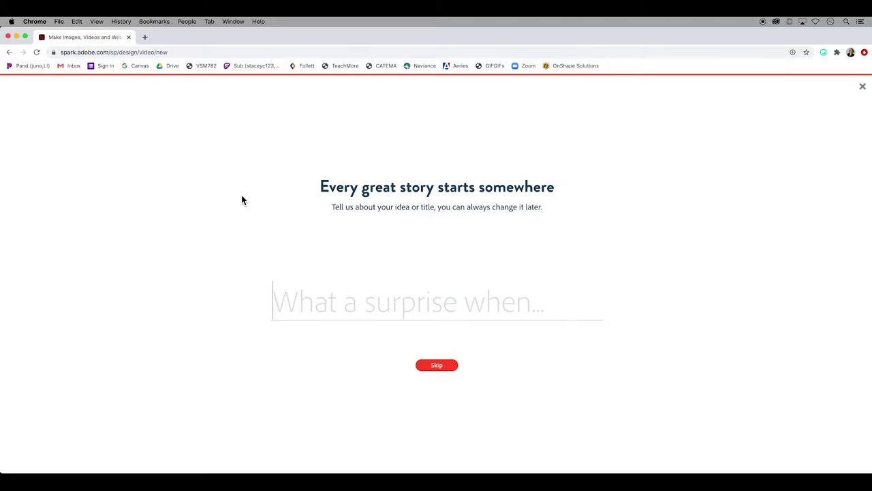
Step: Title the video 'When Winnie Met Clemmie' and begin without a story template
text(When)
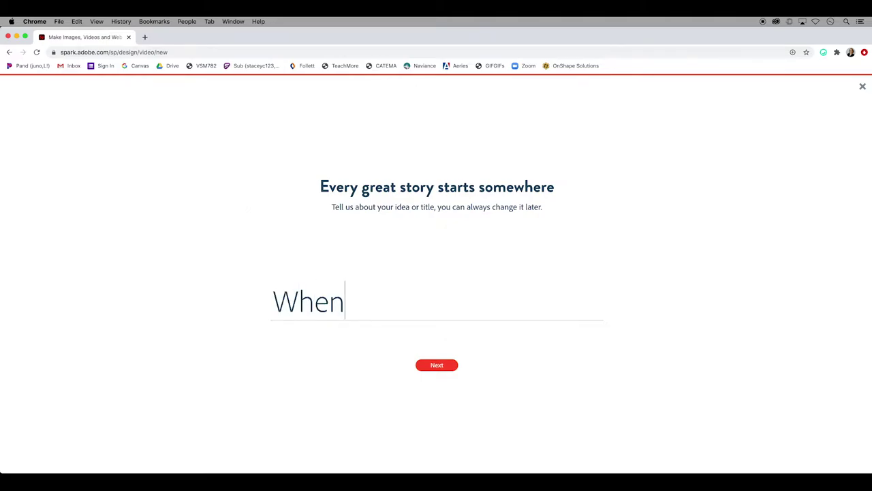
text( Winn)
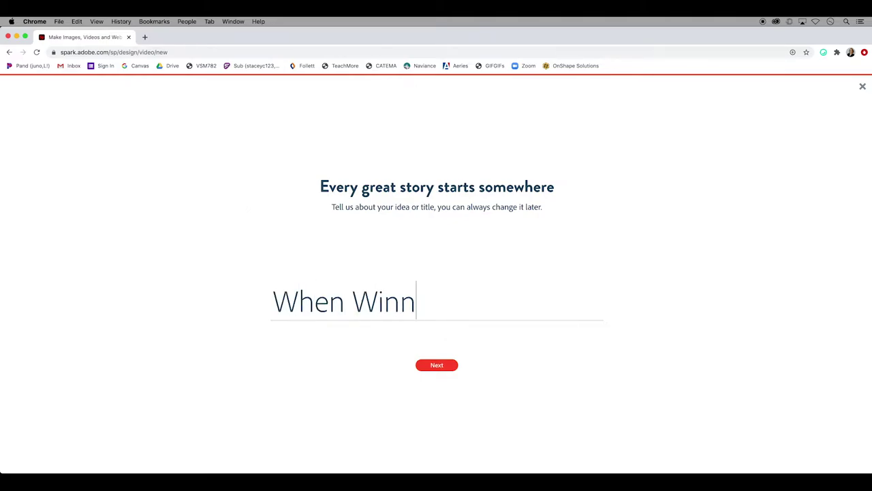
text(ie Met )
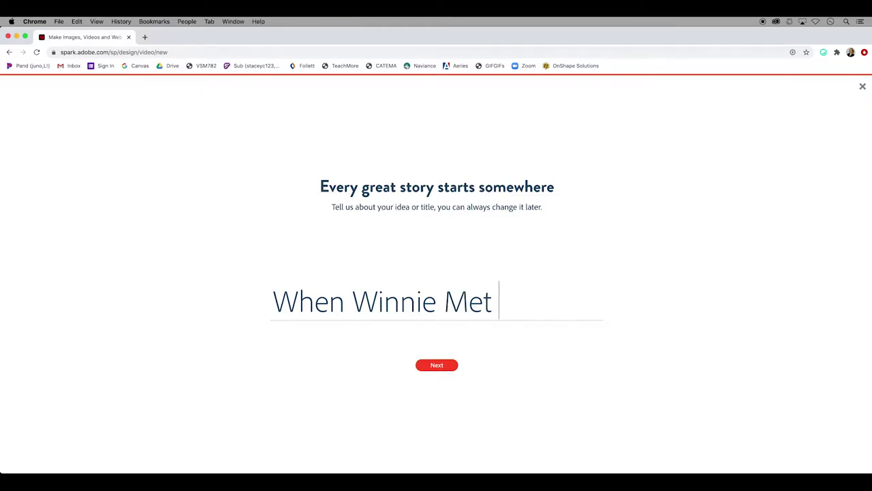
text(Clemmie)
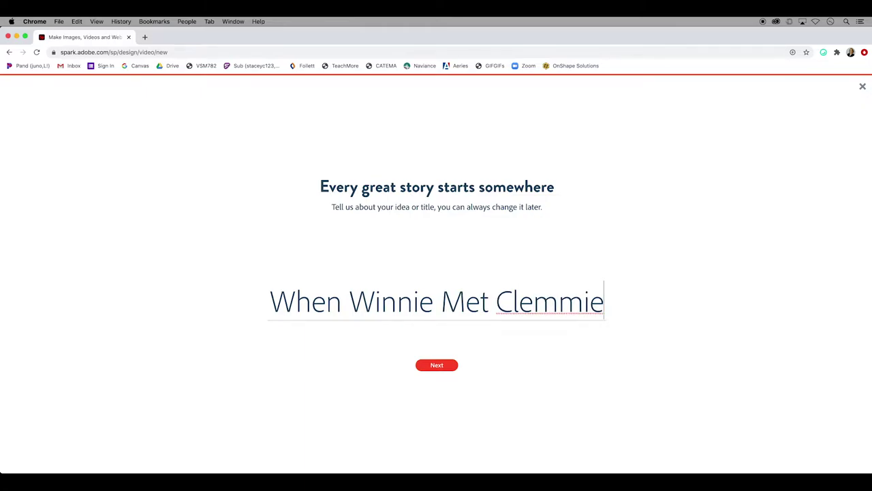
click(434, 365)
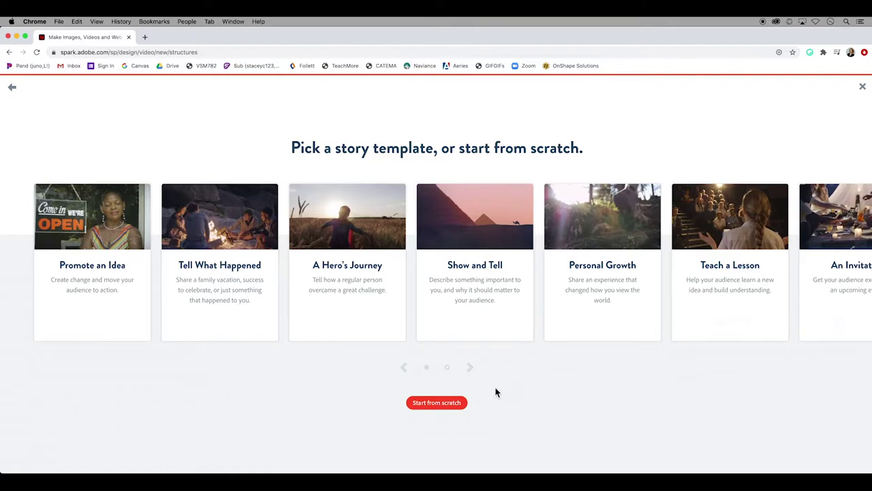
click(438, 405)
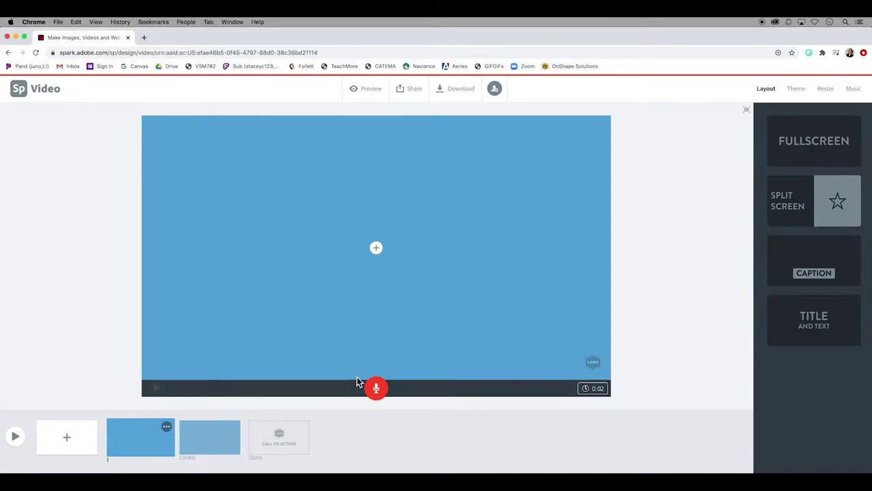
Step: Browse the Theme, Resize, Music and Layout options, then choose to add a video clip to the first slide
click(378, 249)
click(801, 96)
click(825, 94)
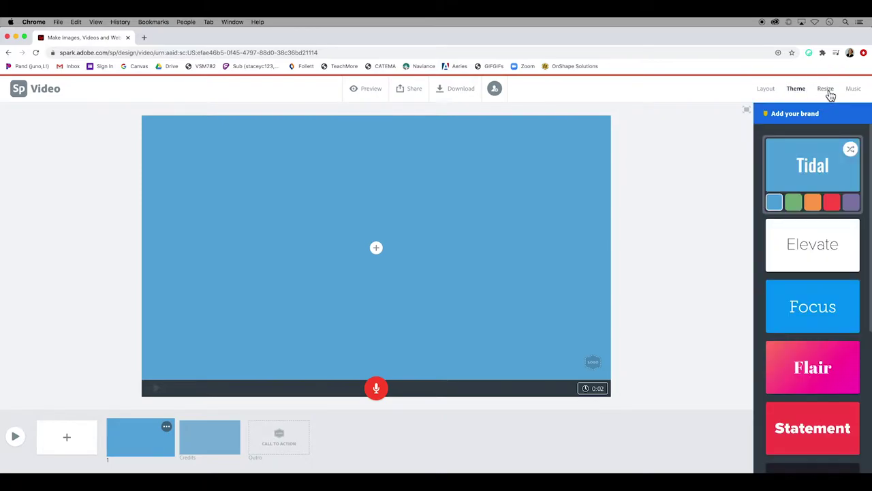
click(854, 94)
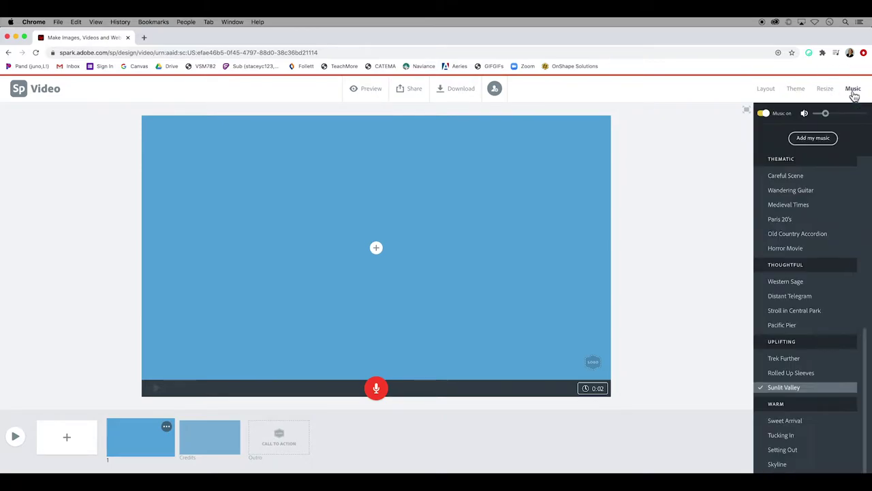
click(764, 94)
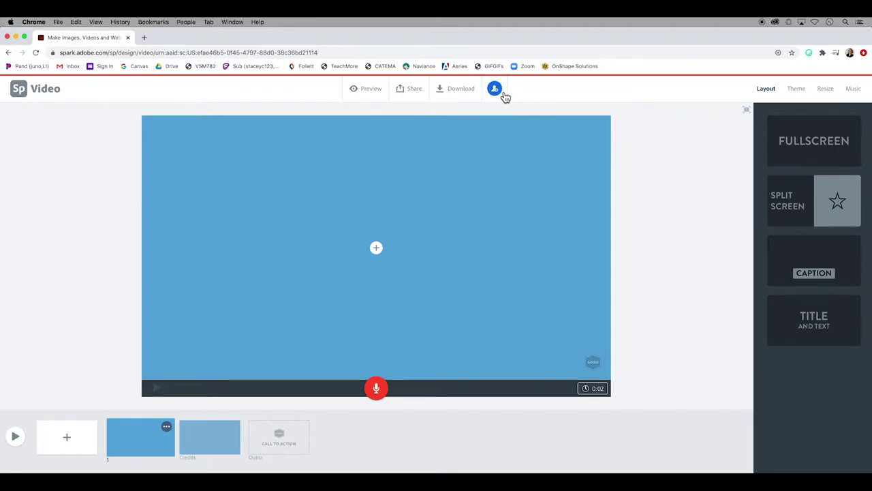
click(377, 250)
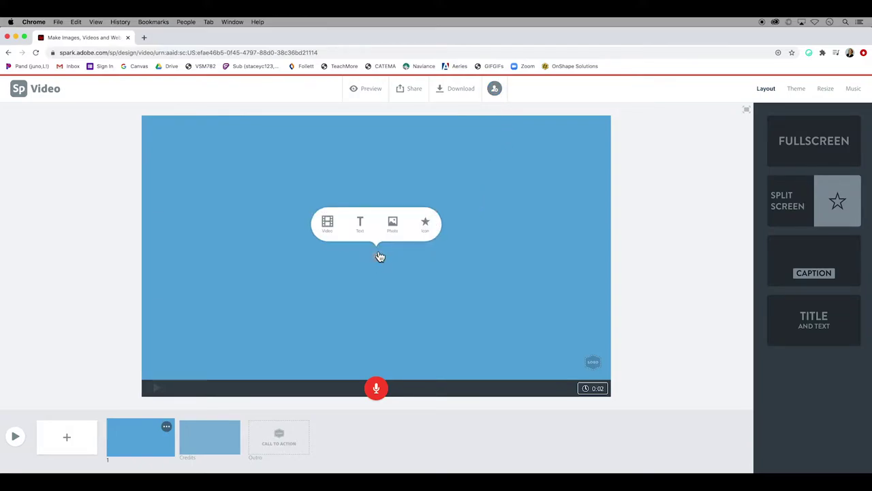
click(321, 224)
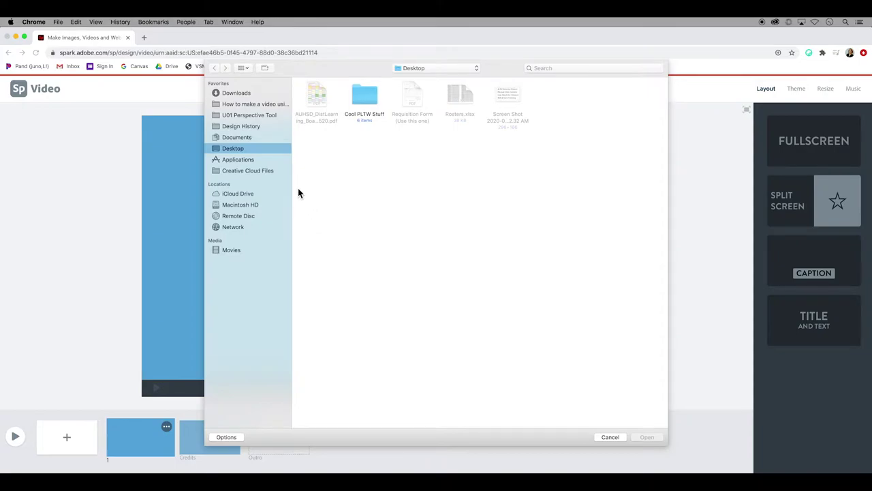
Step: Load Scene 01.mp4 from Downloads > '01 When Winnie Met Clemmie' into the first slide
click(245, 93)
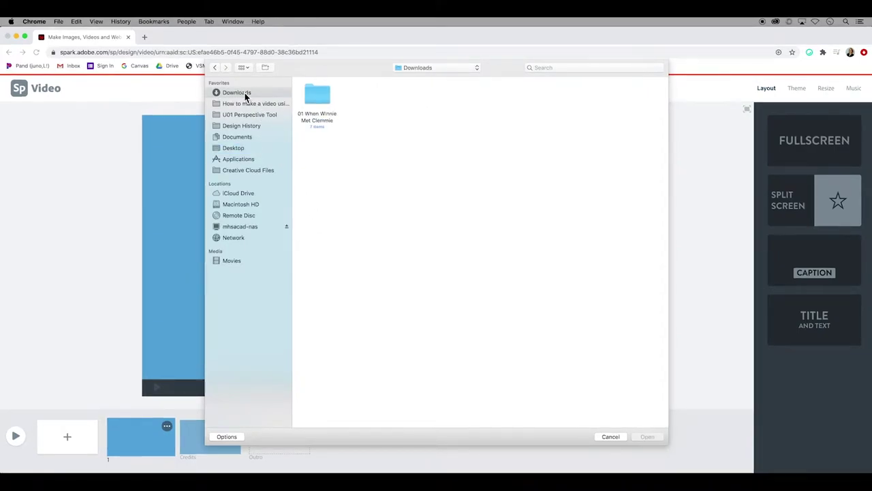
click(326, 102)
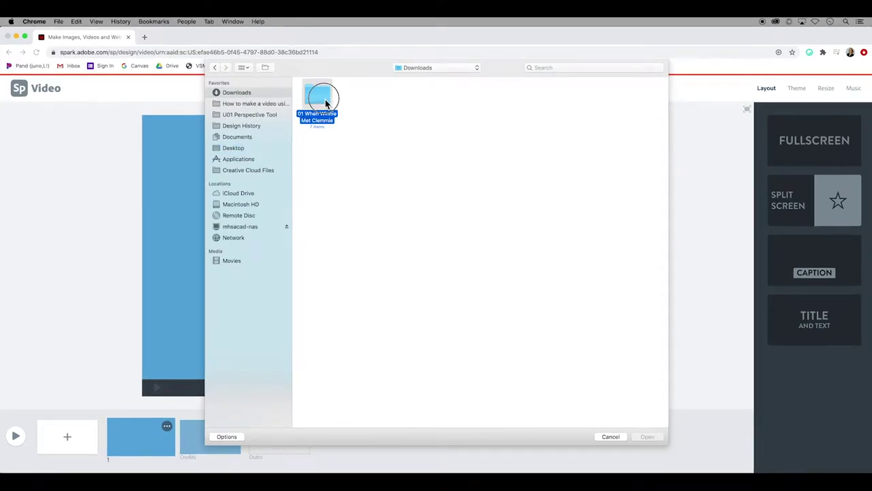
double_click(326, 102)
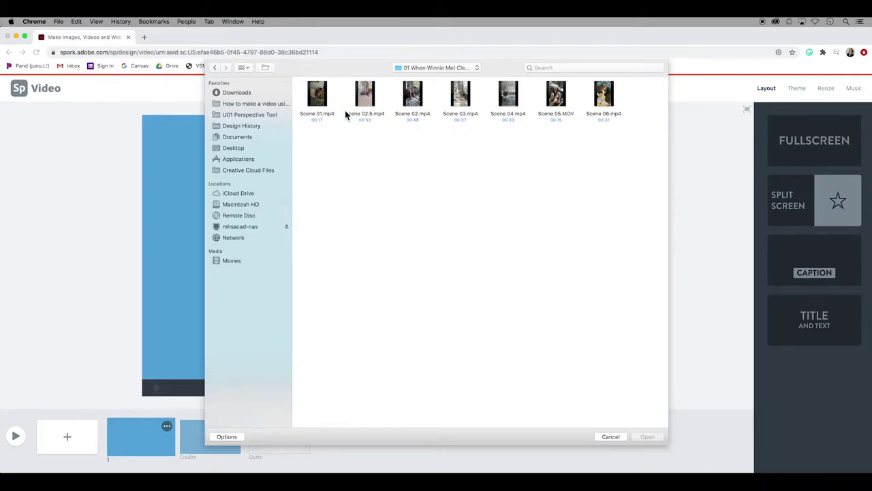
click(323, 105)
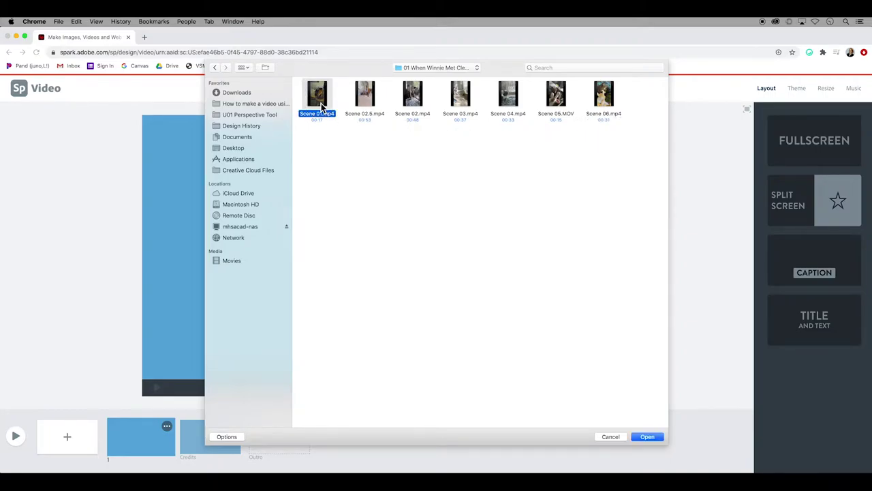
click(648, 437)
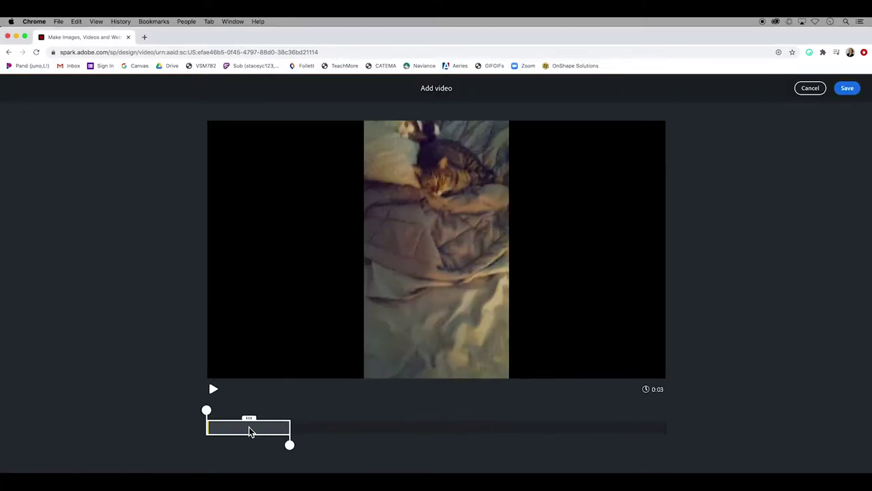
Step: Trim the cat clip to its first 8 seconds, preview it, and save it
drag(250, 431, 418, 438)
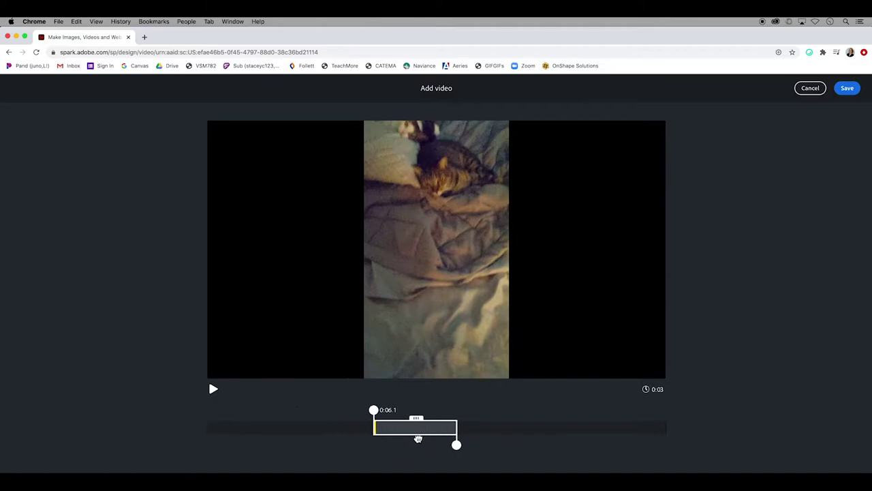
mouse_move(443, 427)
mouse_down()
mouse_move(655, 427)
mouse_move(340, 414)
mouse_move(210, 424)
mouse_up()
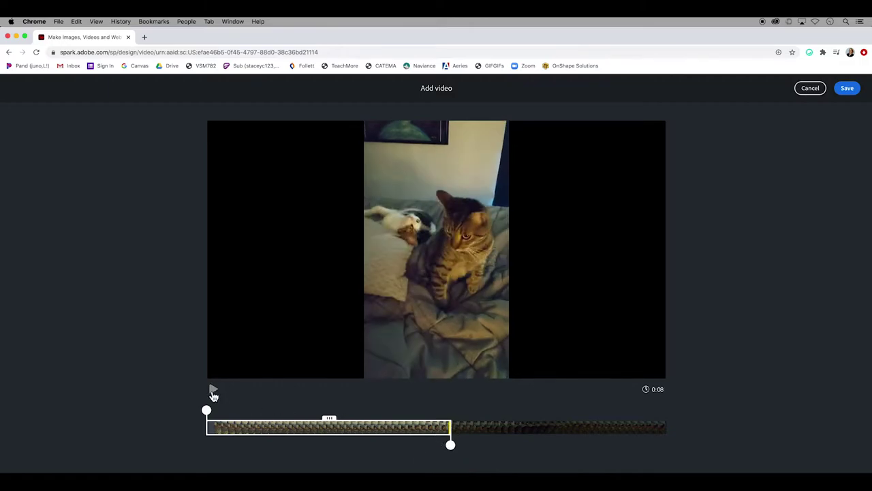
click(214, 393)
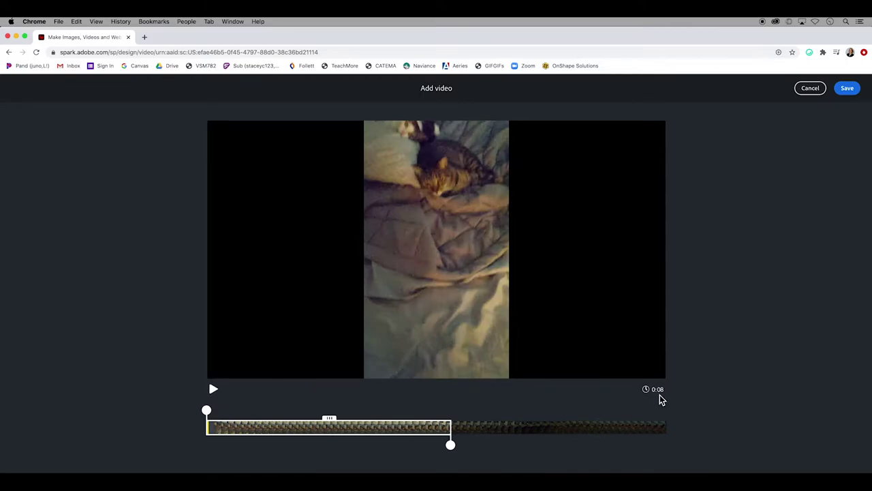
click(849, 93)
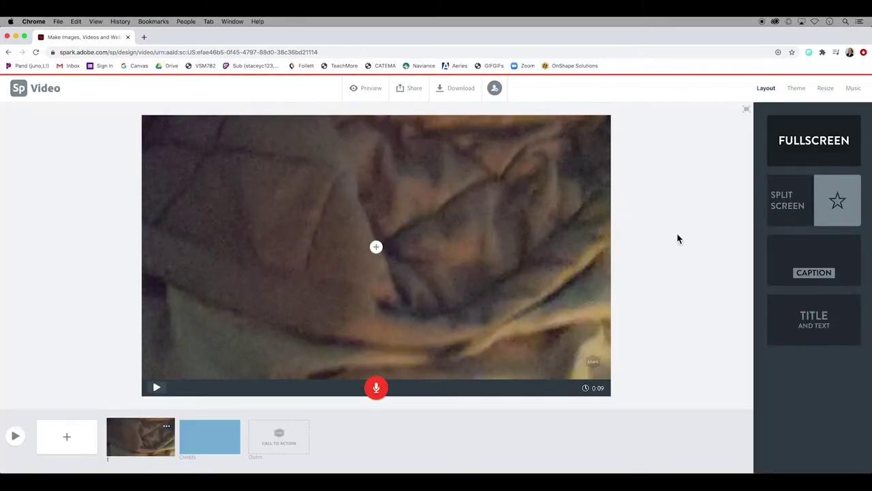
click(157, 389)
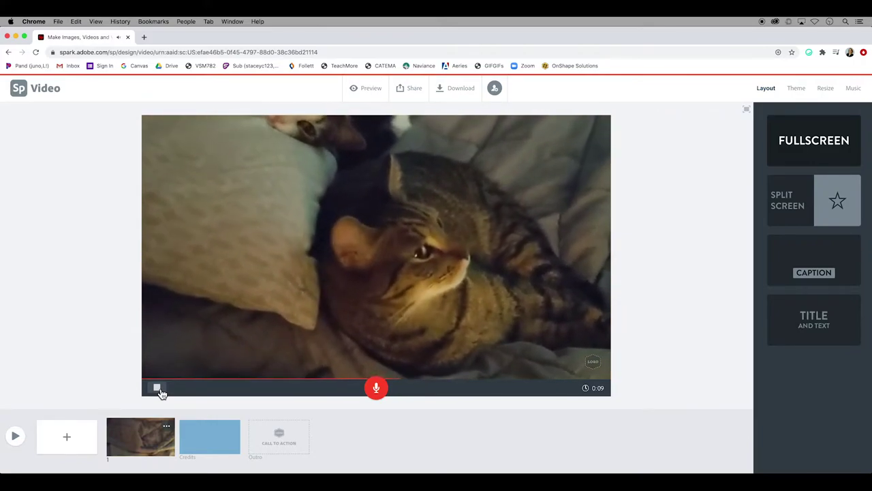
click(158, 389)
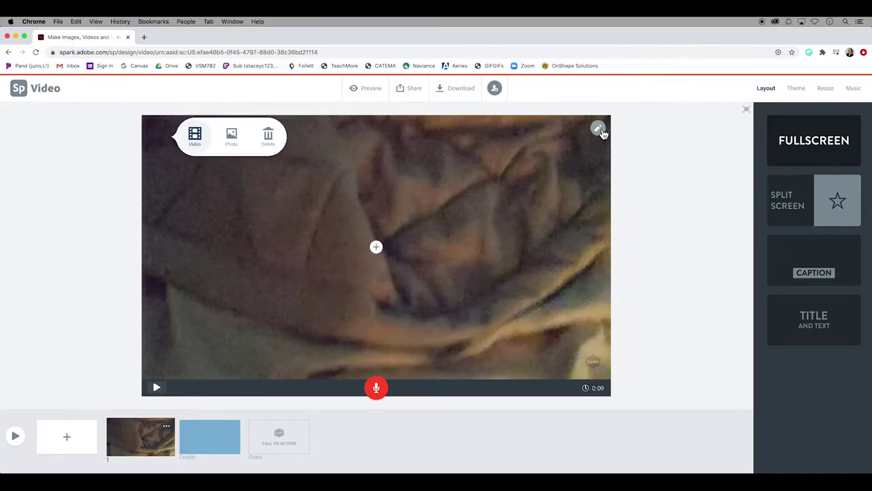
click(599, 130)
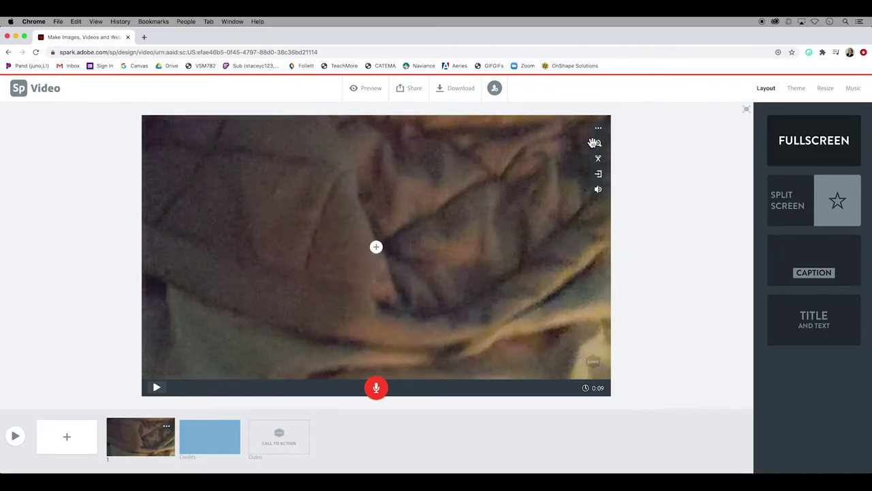
click(599, 145)
click(599, 158)
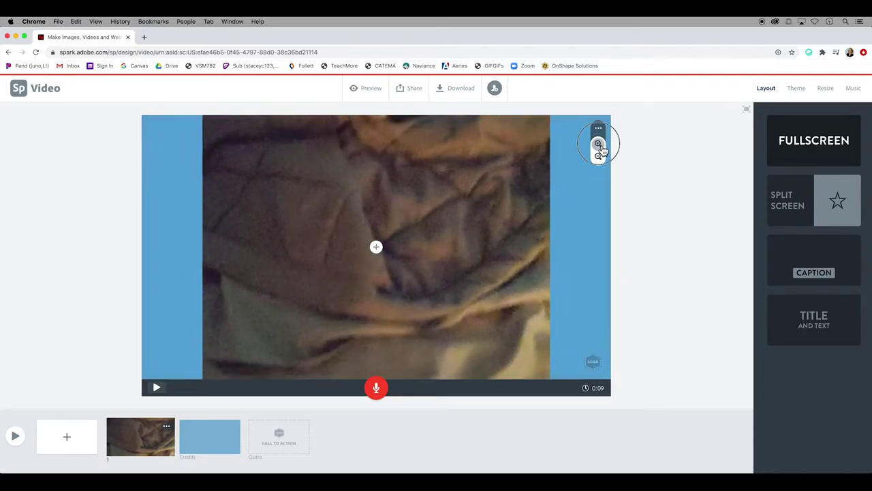
click(598, 145)
click(599, 144)
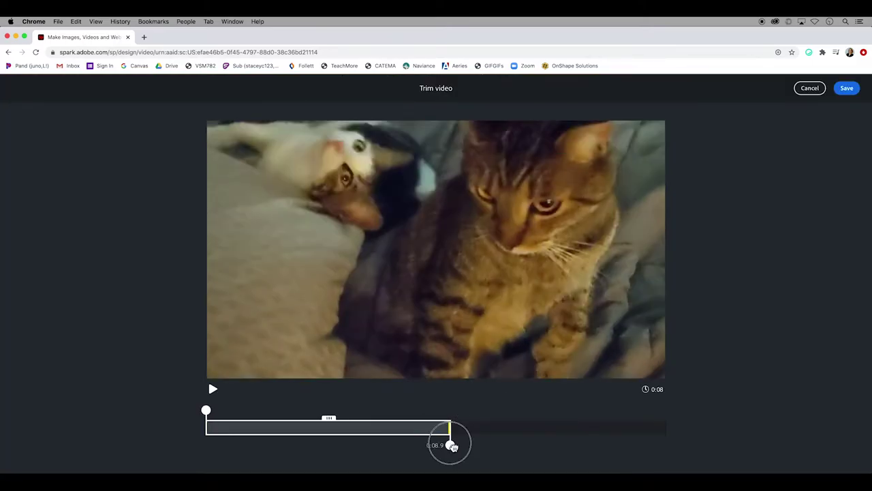
click(843, 90)
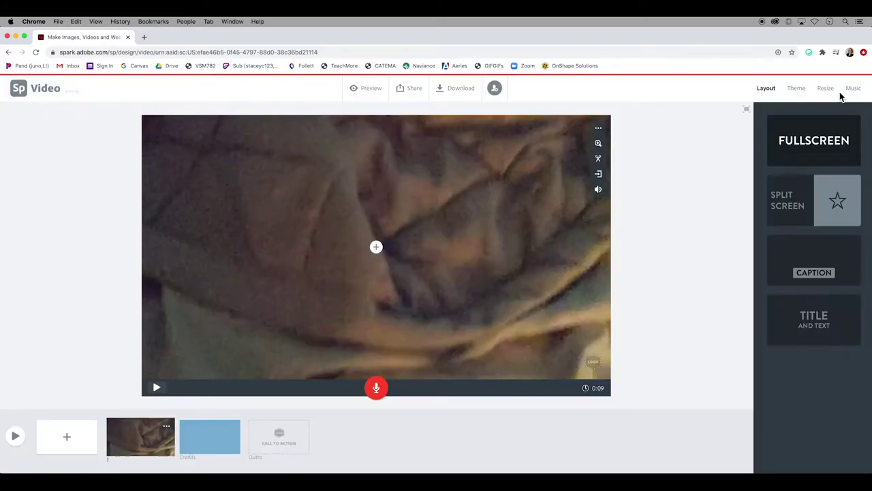
click(599, 174)
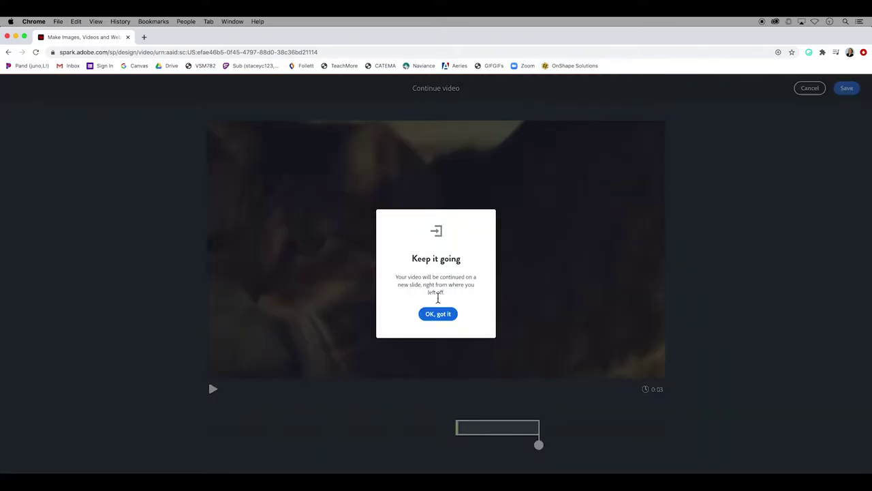
click(440, 318)
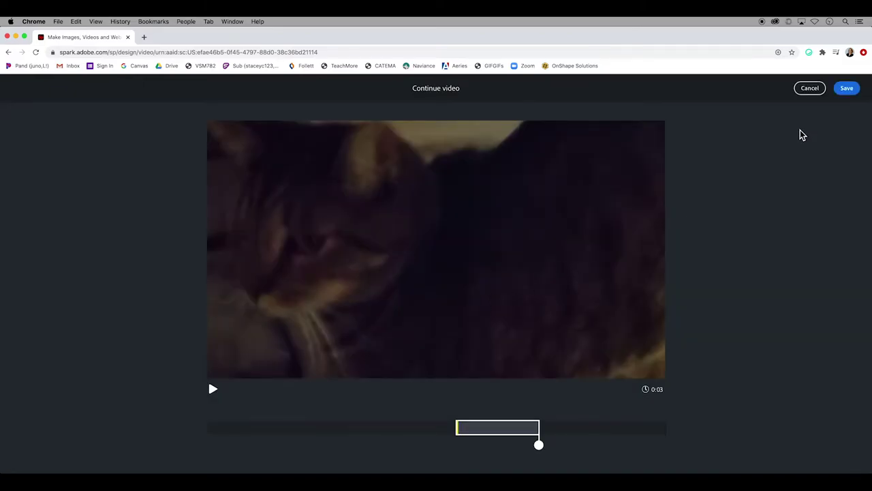
click(818, 91)
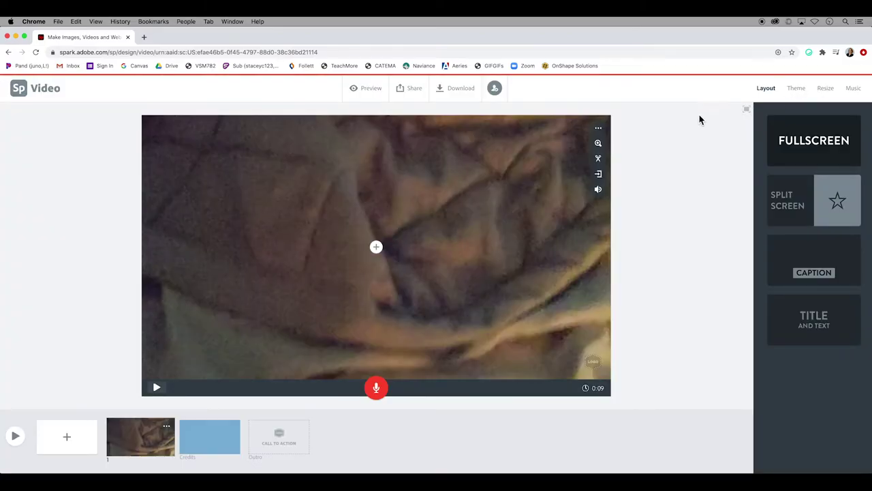
Step: Mute the audio of the first slide's cat clip
click(600, 193)
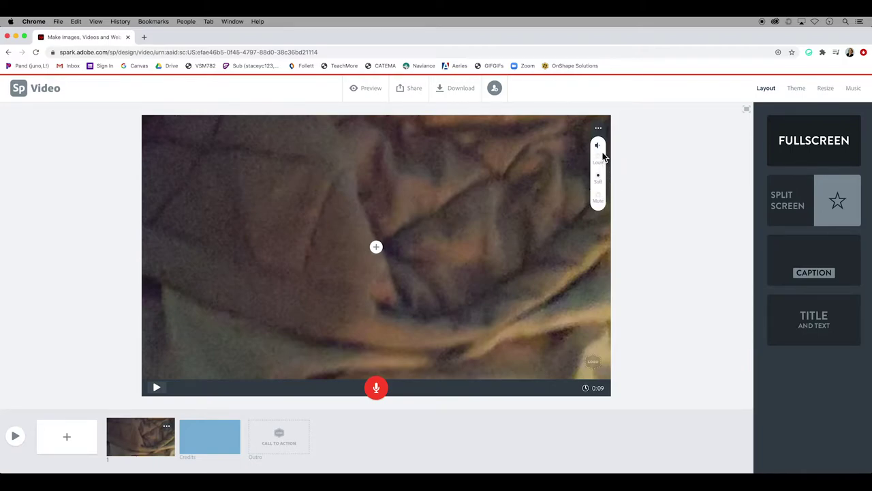
click(599, 197)
click(625, 196)
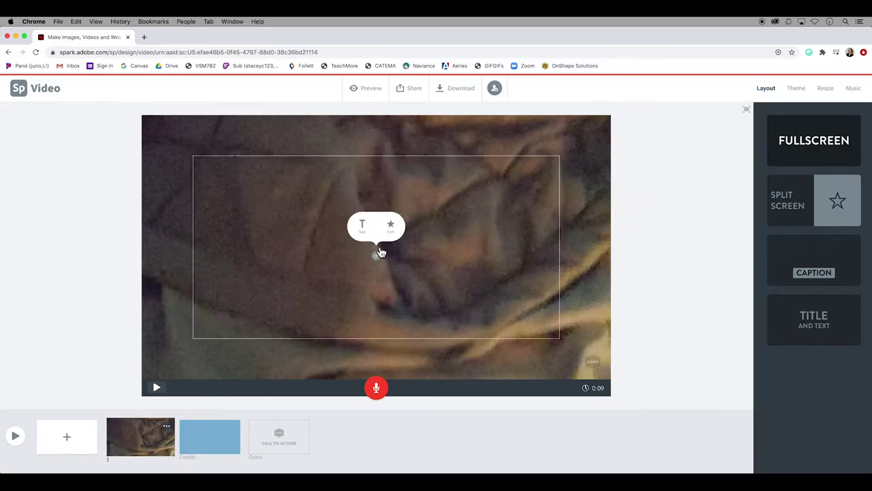
Step: Overlay 'When Winnie Met Clemmie' as smaller one-line text, then add a second slide
click(360, 230)
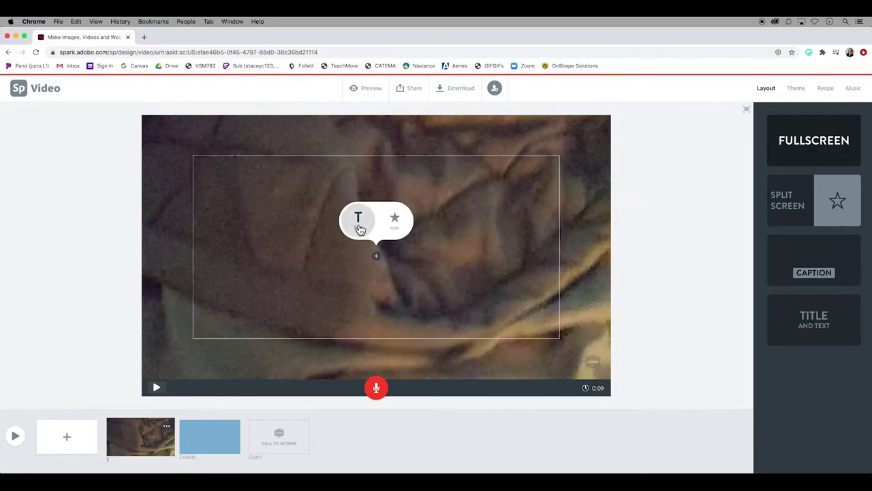
text(Whe)
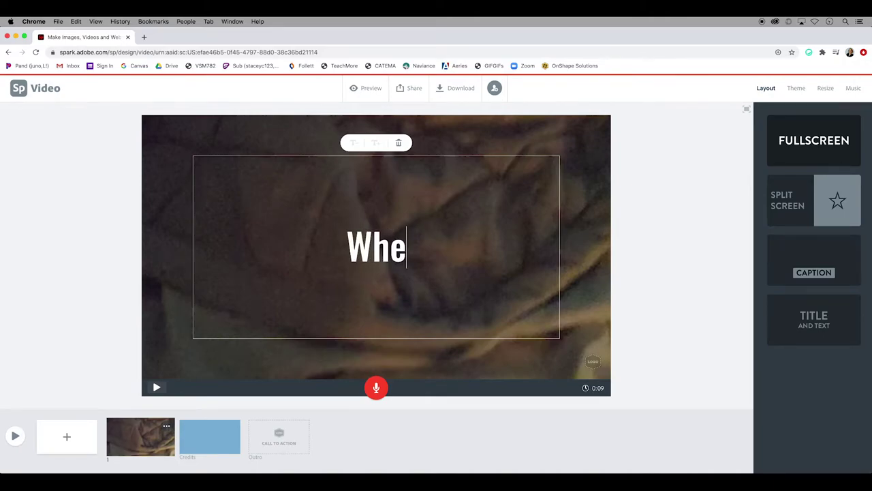
text(n Winnie MEt)
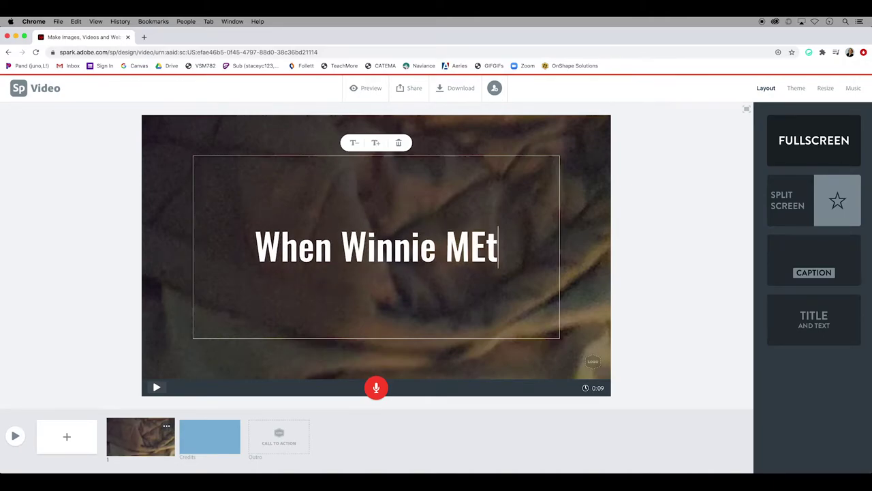
key(BackSpace)
key(BackSpace)
text(et Clemmie )
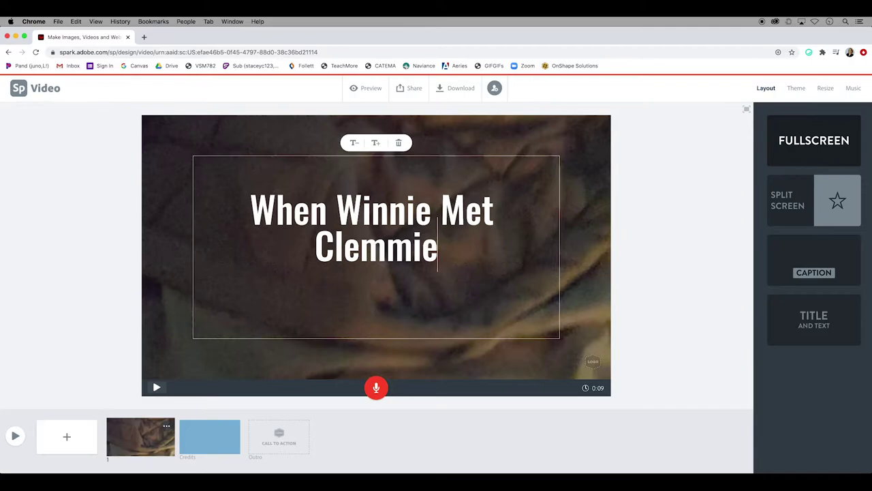
text(asdfsdf)
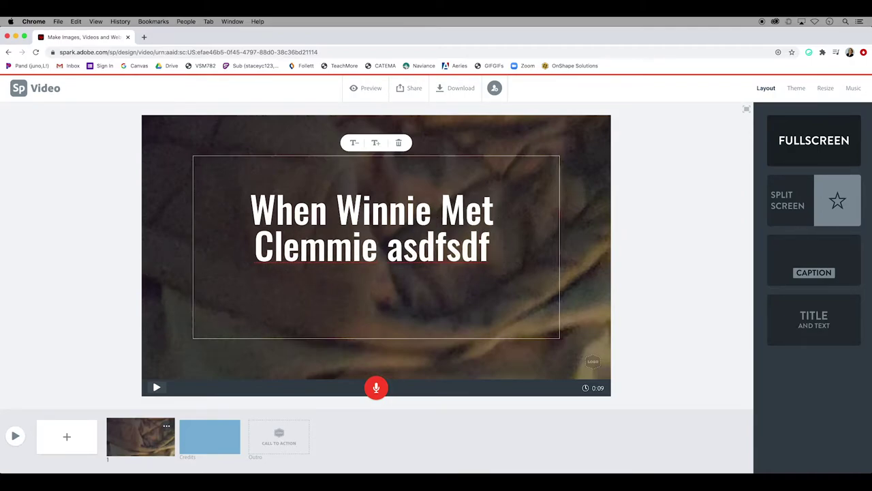
key(BackSpace)
key(BackSpace)
key(BackSpace)
key(BackSpace)
key(BackSpace)
key(BackSpace)
key(BackSpace)
key(BackSpace)
key(BackSpace)
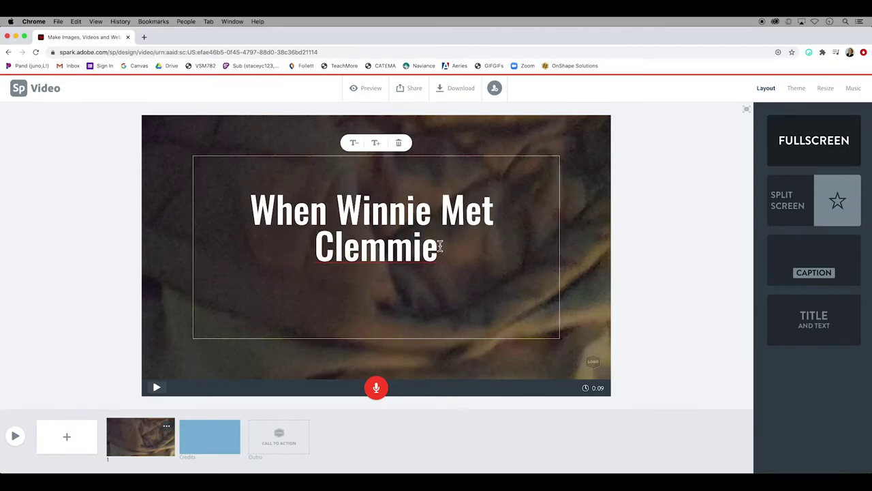
drag(438, 249, 246, 210)
click(355, 149)
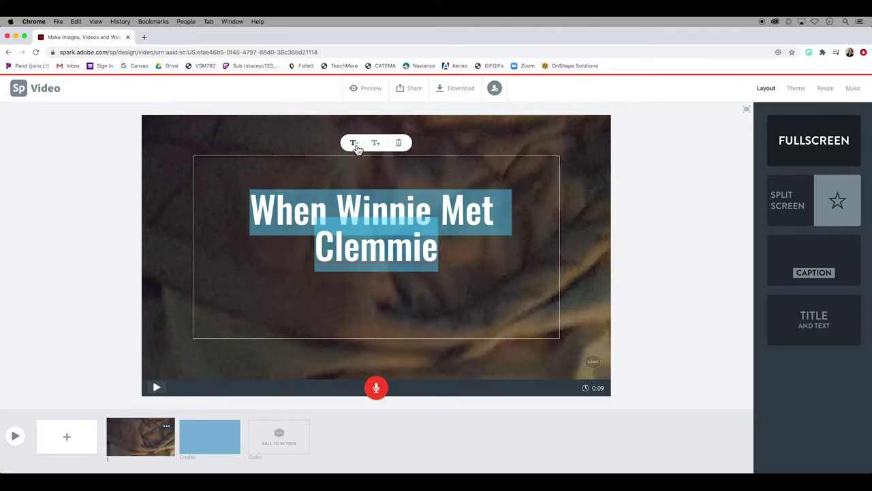
click(355, 149)
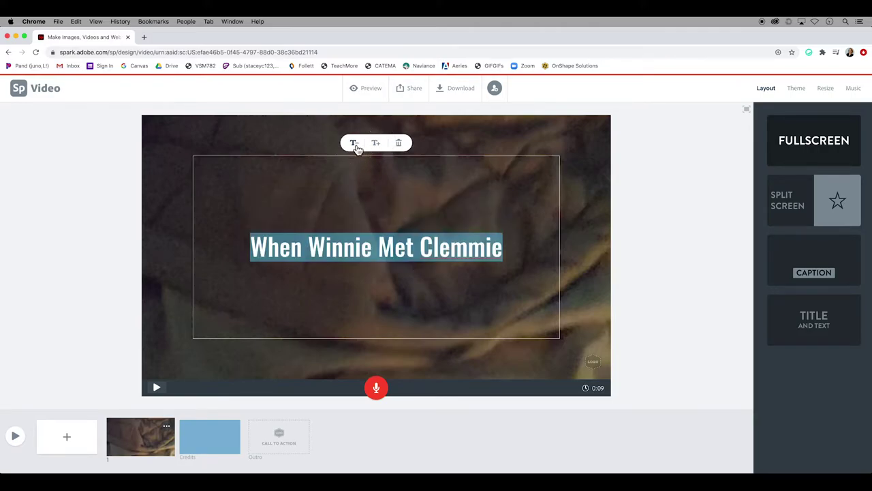
click(642, 220)
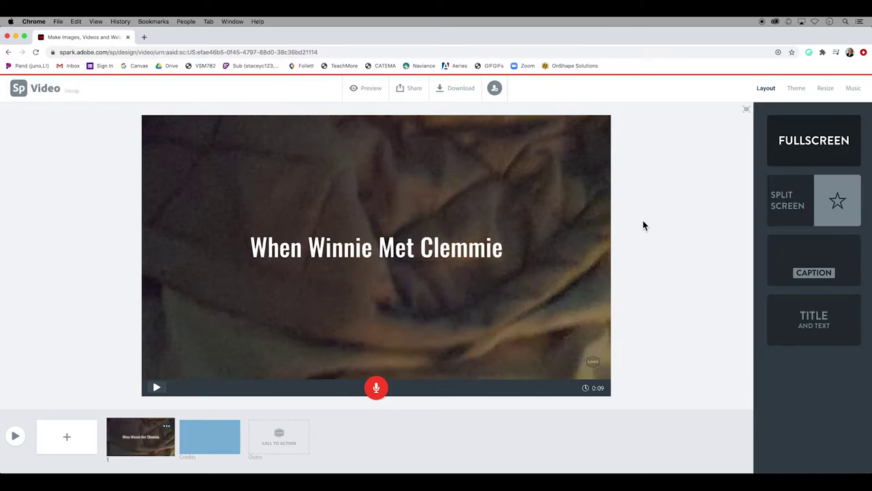
click(68, 440)
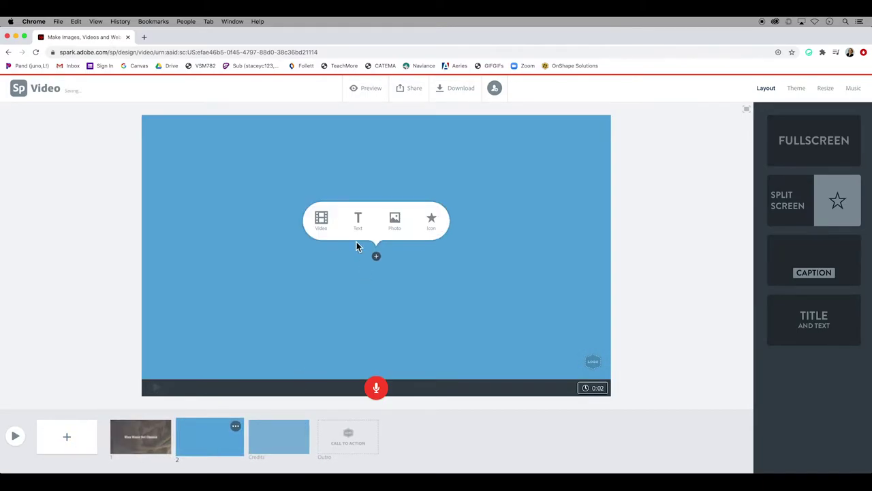
Step: Add the Scene 02.mp4 cat clip as slide 2's video
click(321, 220)
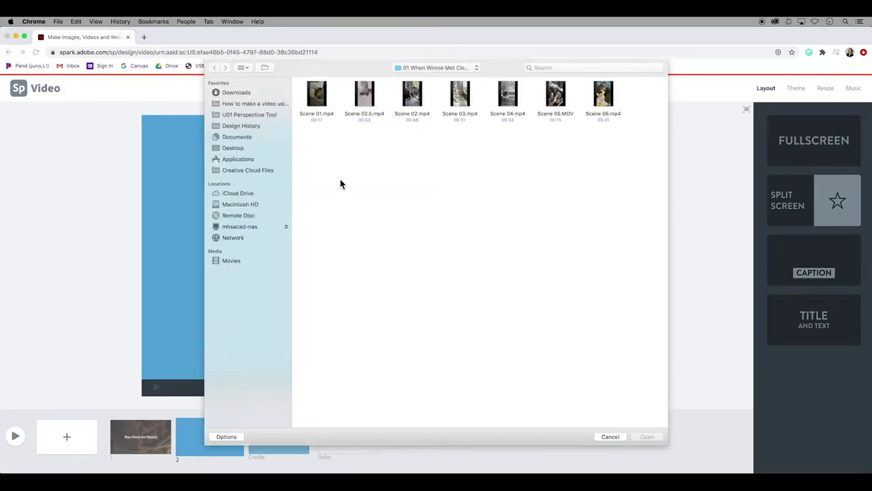
click(412, 99)
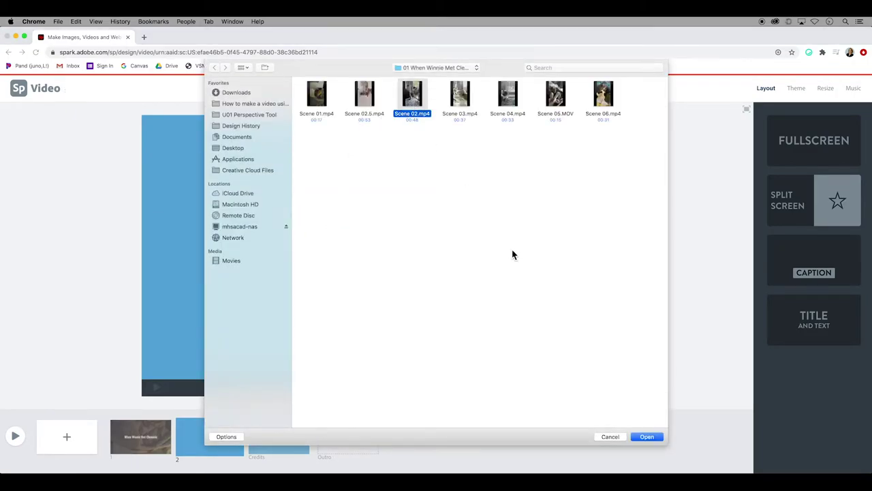
click(647, 437)
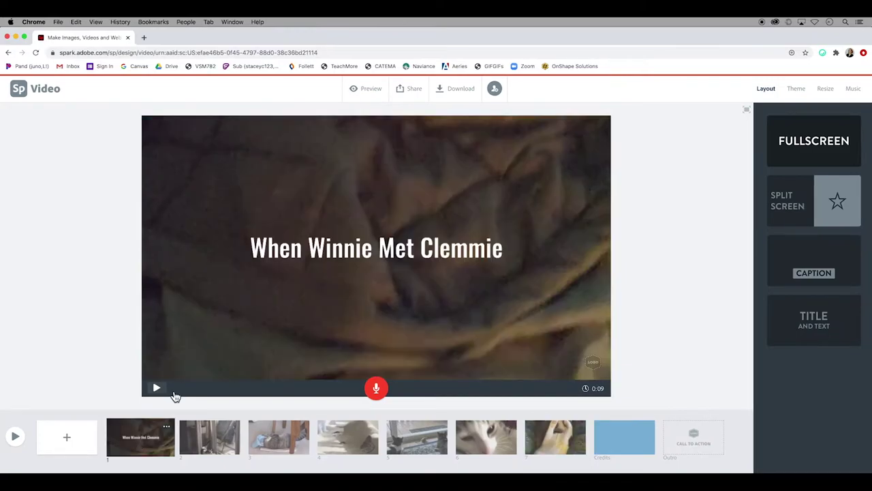
Step: Give the title slide a Caption layout after trying Split Screen and Title and Text
click(791, 143)
click(797, 202)
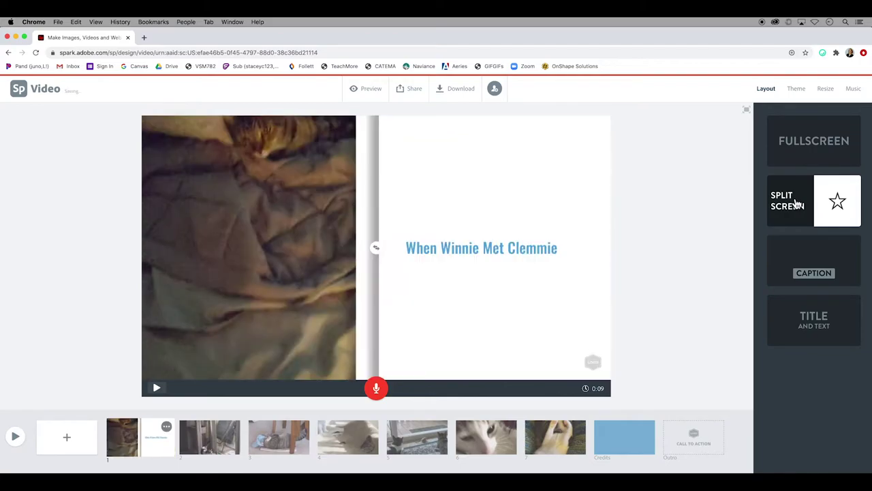
click(798, 250)
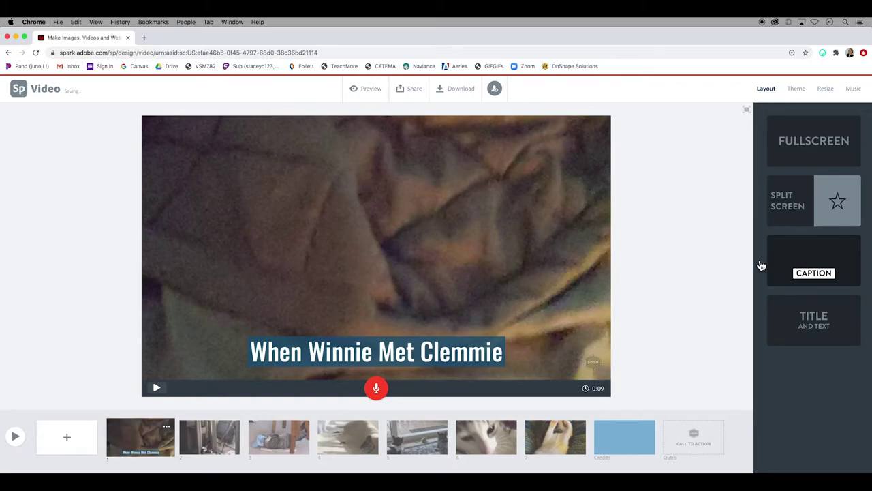
click(815, 330)
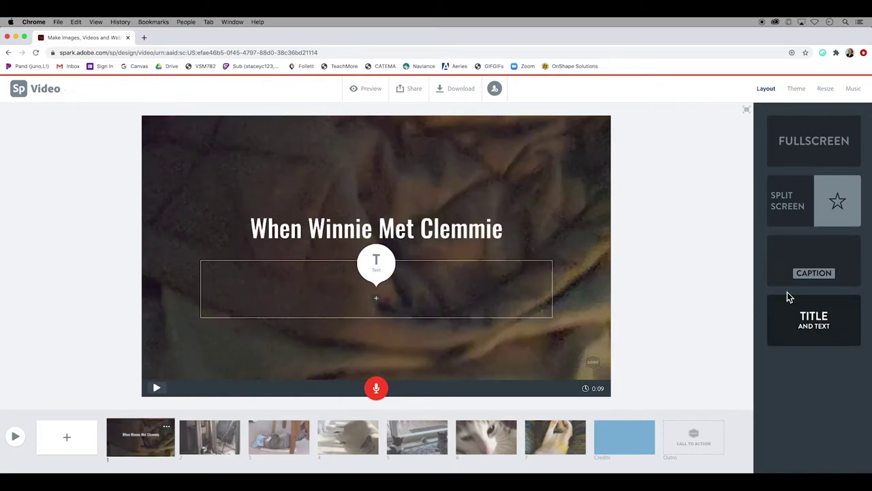
click(779, 274)
Step: Apply the Elevate theme after previewing Tidal variants, Focus, Flair and Statement
click(798, 93)
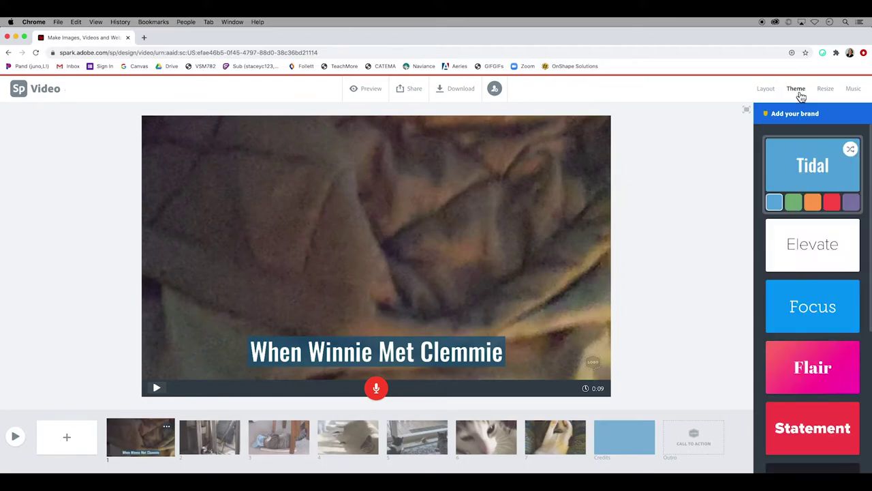
click(793, 203)
click(812, 202)
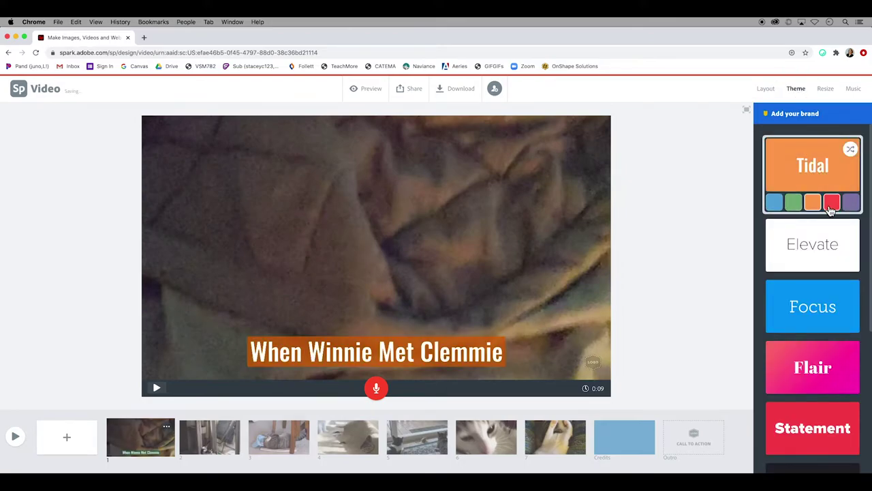
click(813, 244)
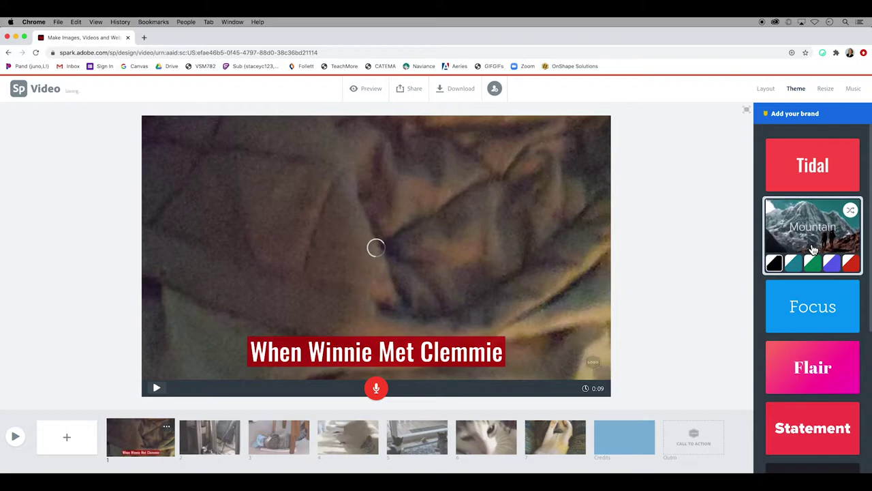
click(815, 315)
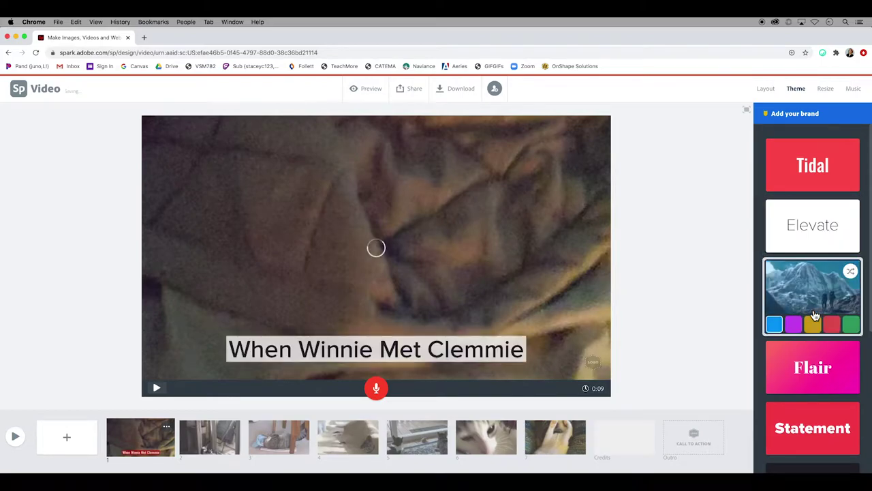
click(819, 371)
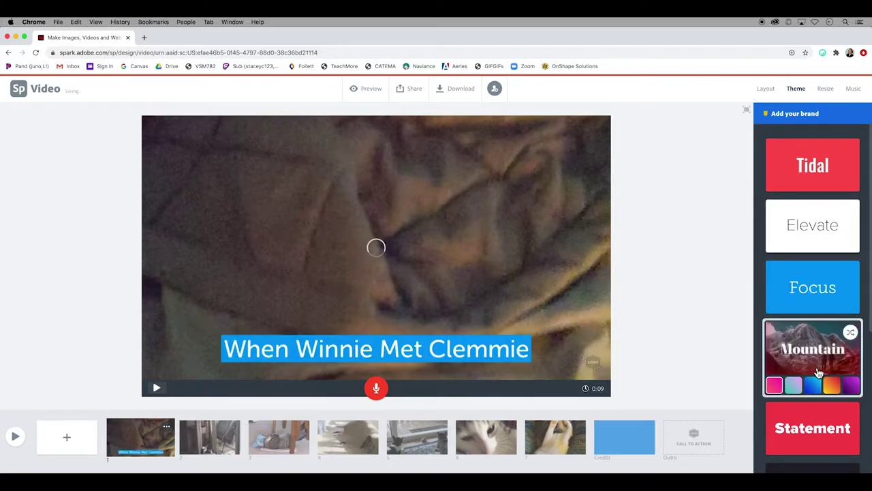
click(812, 426)
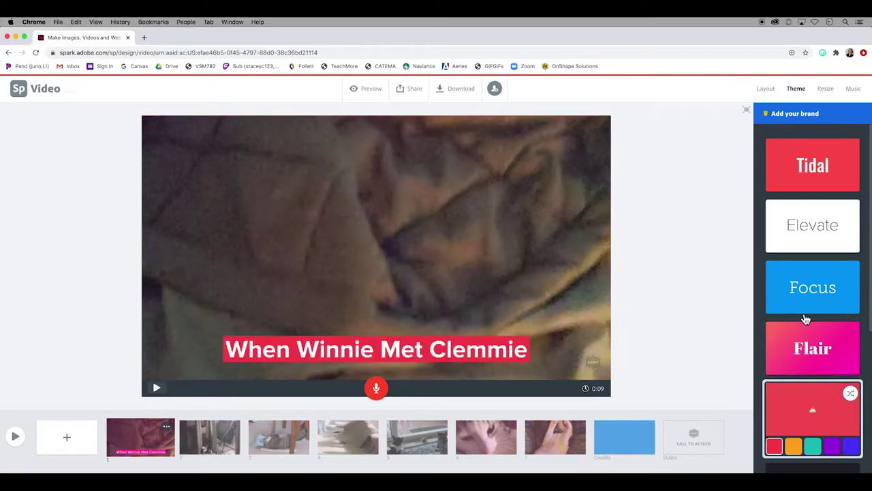
click(804, 218)
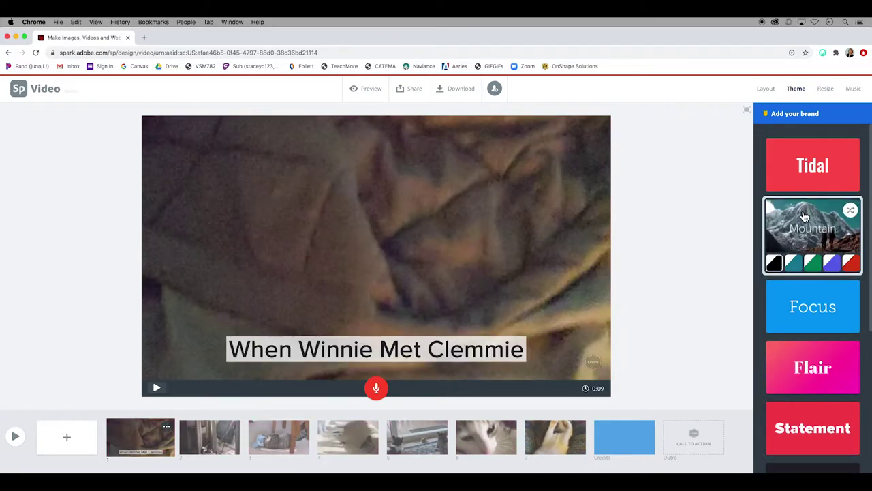
click(827, 90)
Step: Resize the video to Square and review slides 2 through 5 in the new format
click(813, 148)
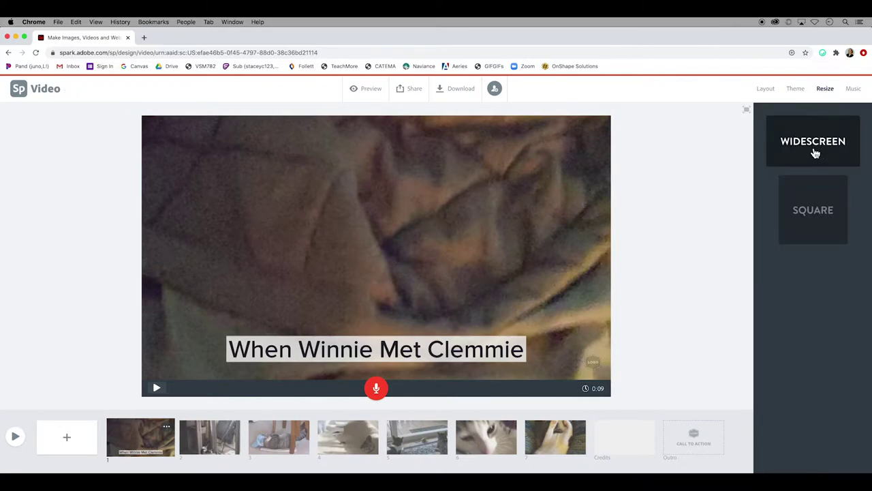
click(810, 209)
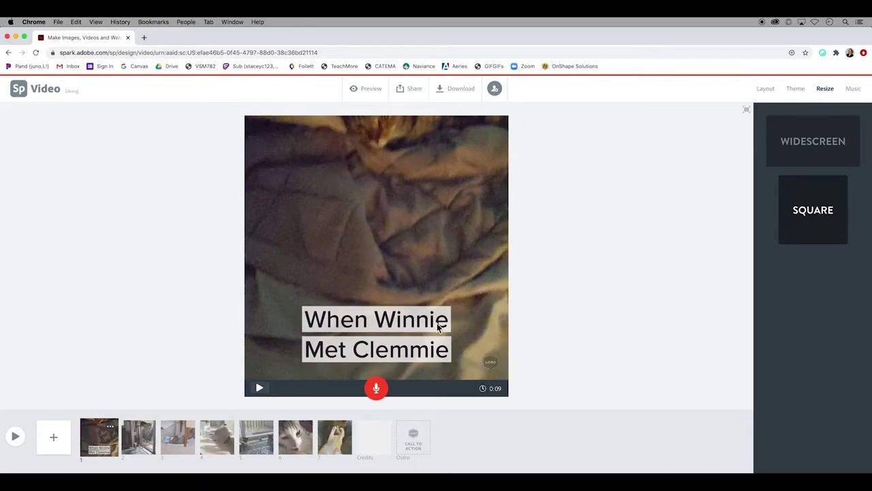
click(137, 443)
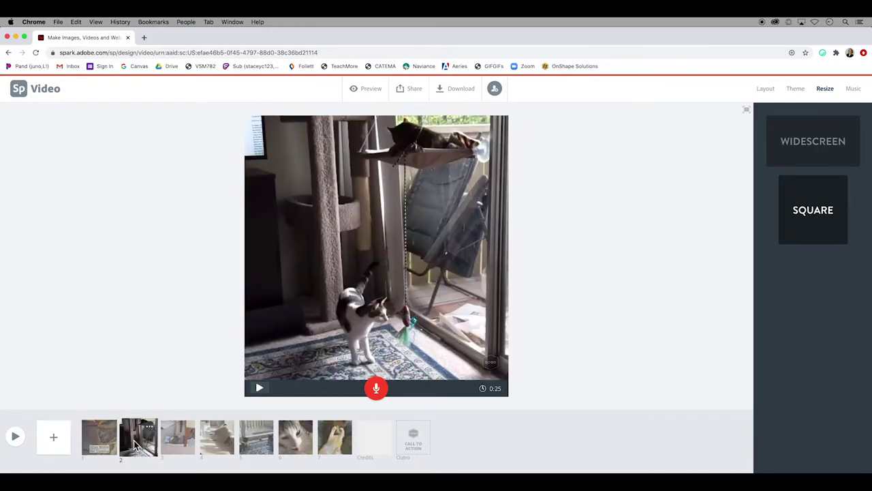
click(176, 440)
click(211, 445)
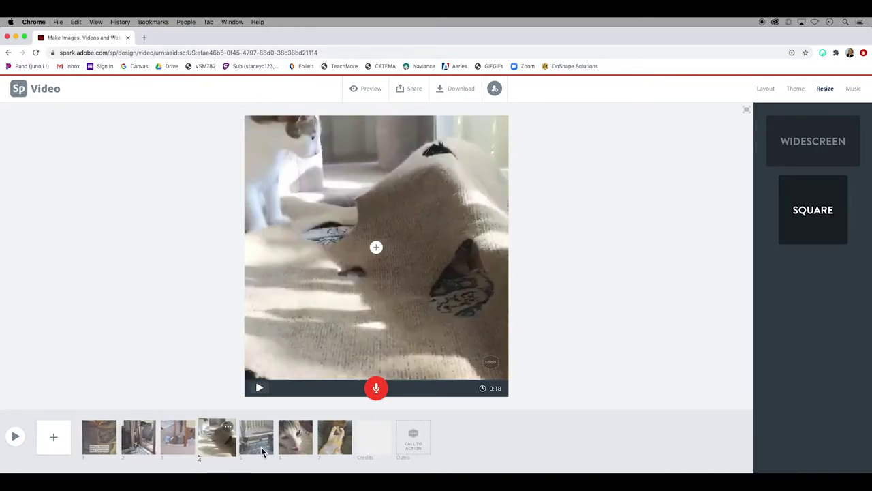
click(261, 447)
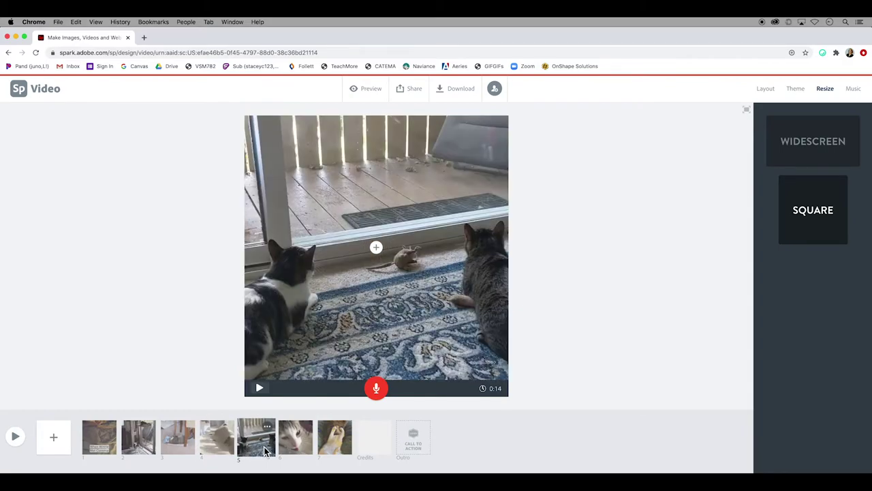
mouse_move(499, 138)
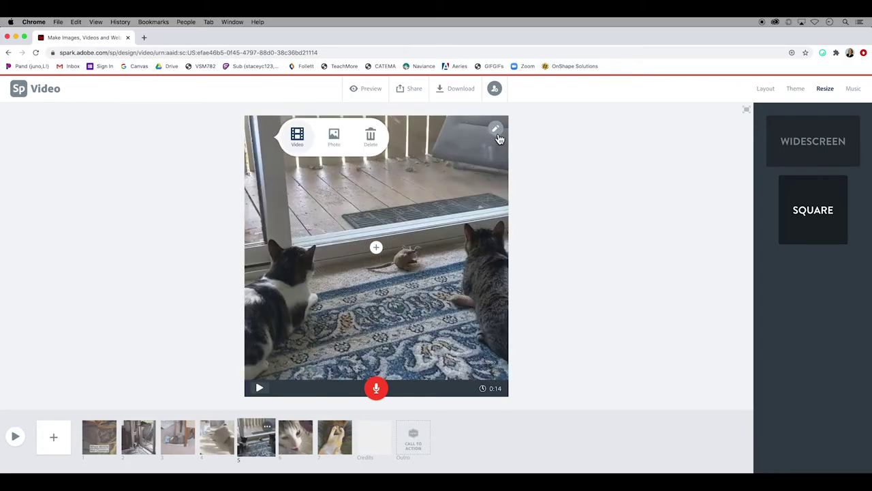
Step: Shift slide 5's cats-and-mouse clip lower in the square frame, then return home
click(496, 129)
drag(473, 136, 475, 175)
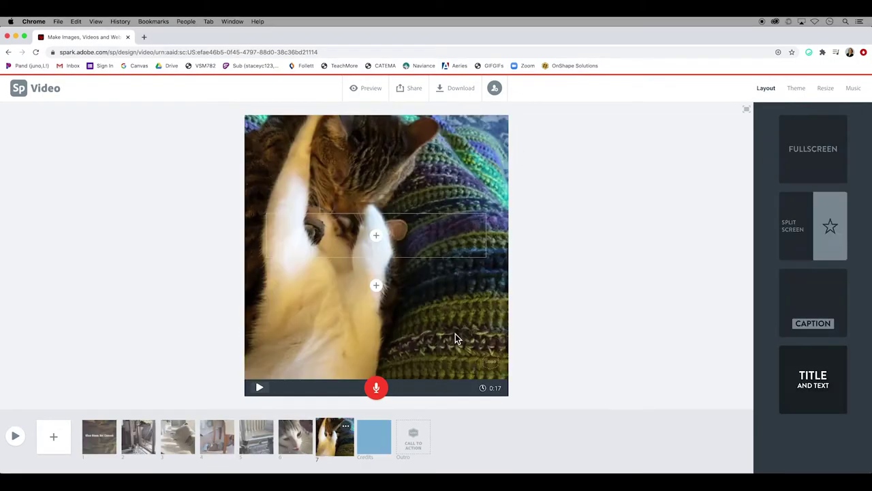
mouse_move(376, 256)
click(449, 311)
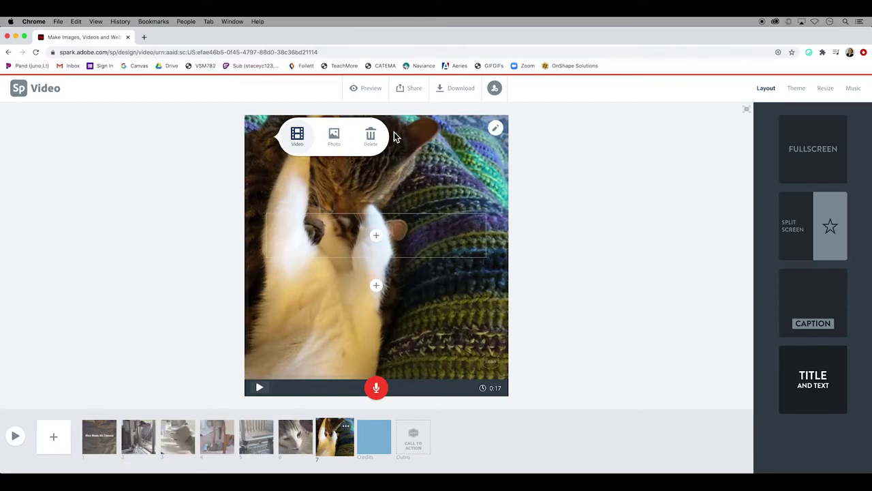
click(19, 90)
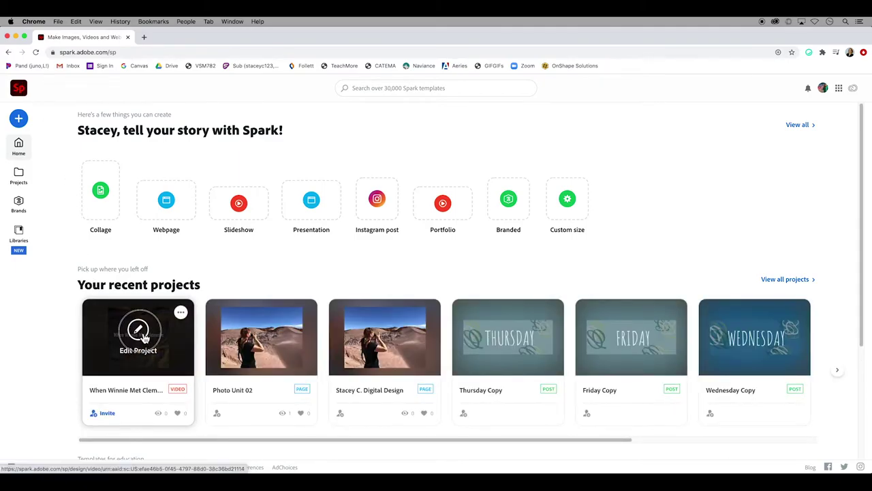
Step: Reopen the When Winnie Met Clemmie project for editing from its home-page card
click(142, 334)
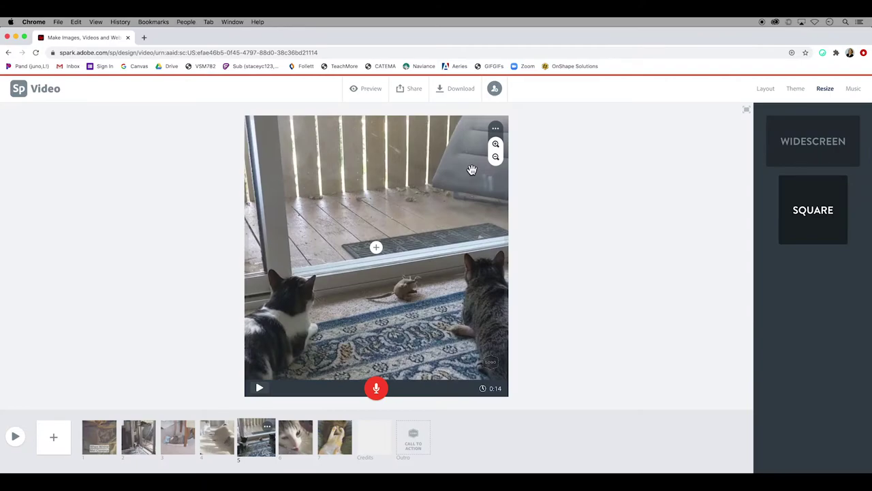
click(636, 180)
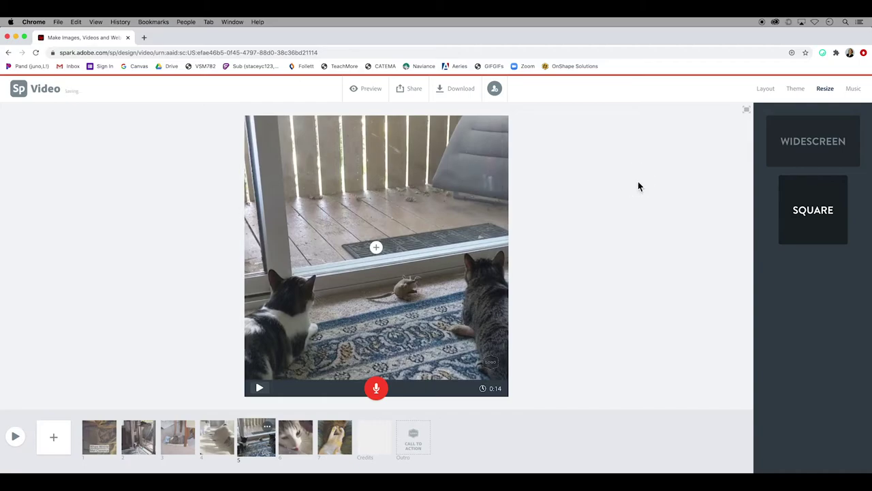
click(853, 90)
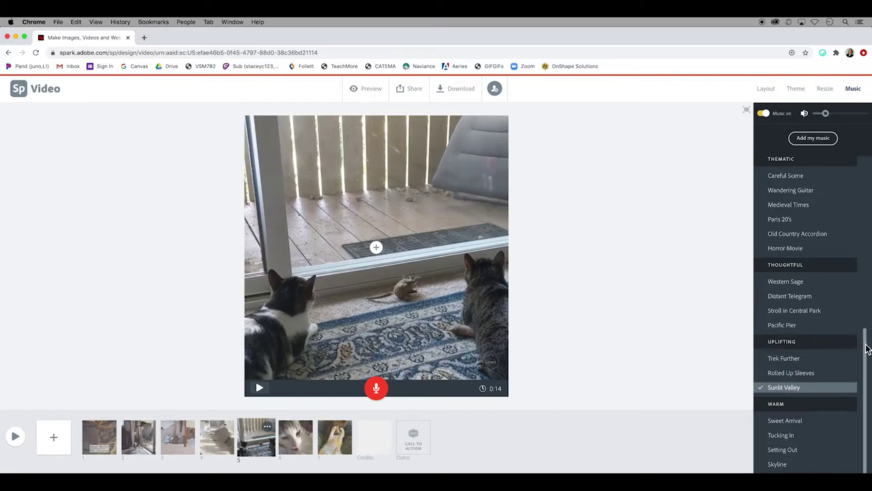
Step: Switch the Music on toggle off so the video has no soundtrack
drag(867, 349, 868, 173)
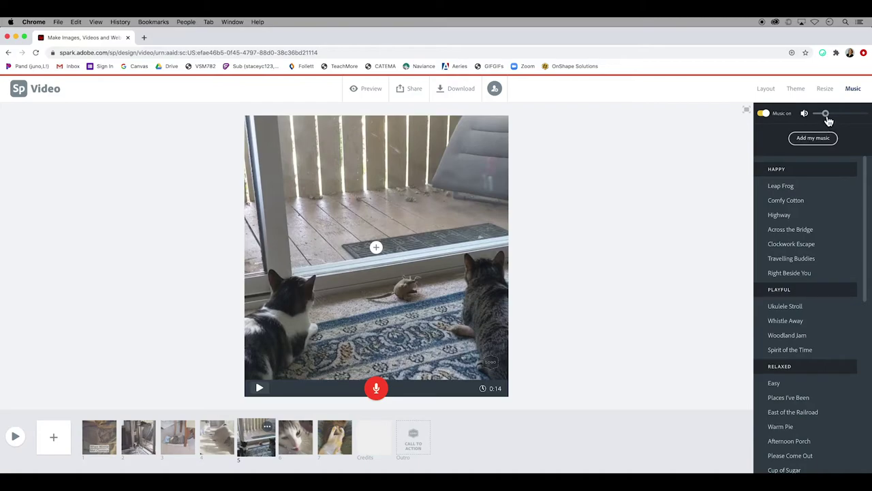
click(772, 119)
Step: Record voiceover narration on slide 5 by holding the microphone button
click(377, 390)
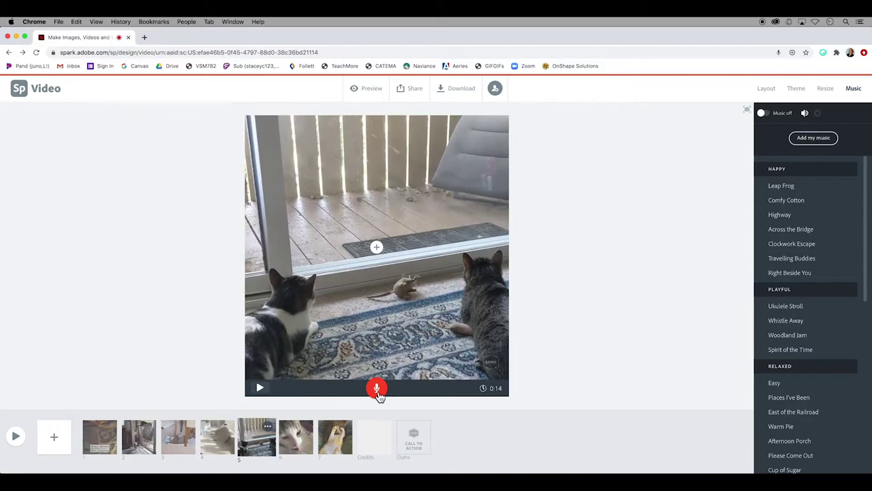
drag(379, 395, 381, 397)
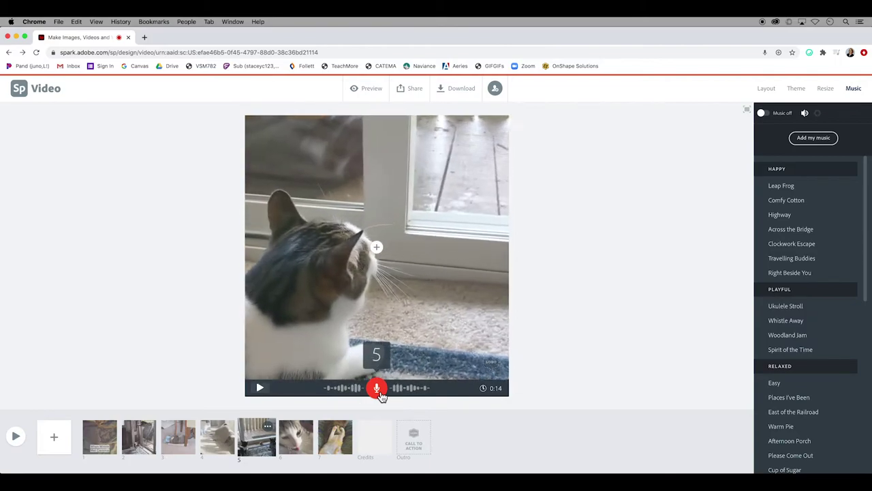
drag(381, 396, 381, 397)
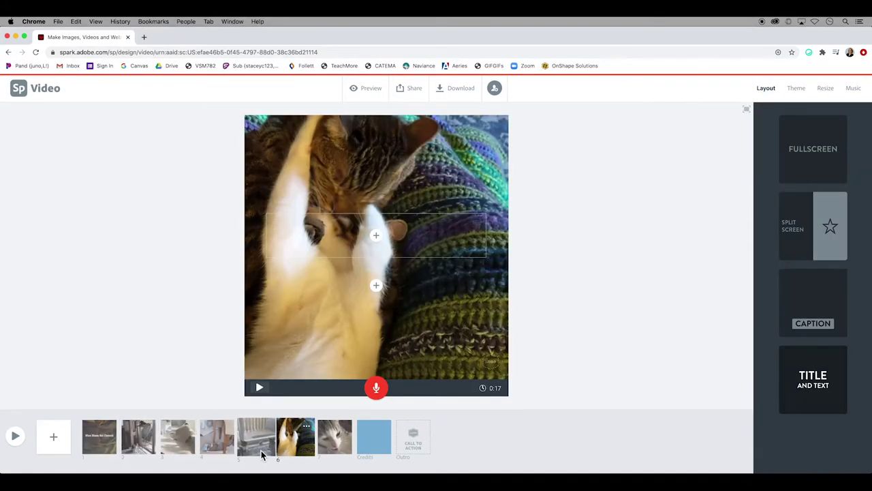
Step: Dismiss slide 7's menu without duplicating, then view slide 5 and the credits slide
mouse_move(289, 447)
mouse_down()
mouse_move(339, 450)
mouse_move(333, 446)
mouse_up()
right_click(344, 449)
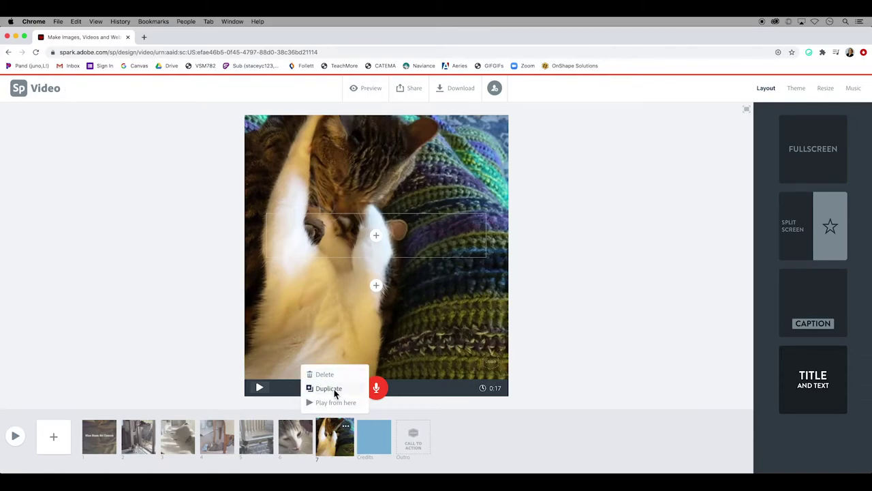
click(447, 425)
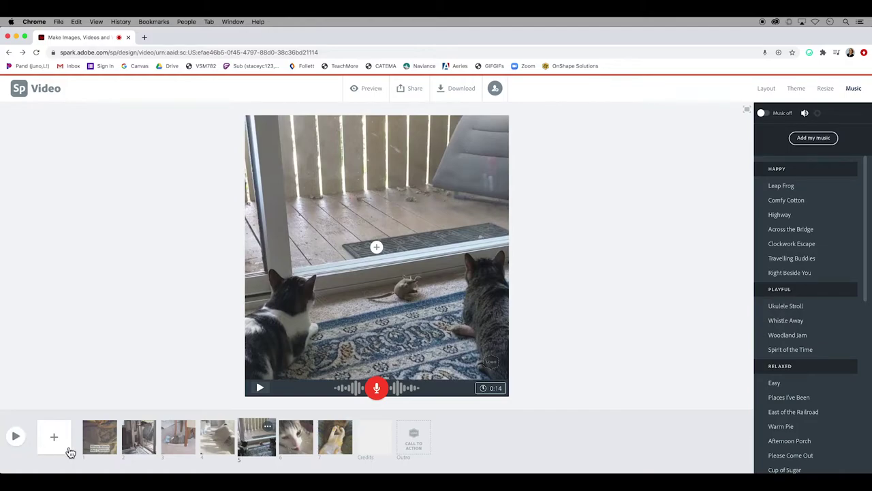
click(376, 451)
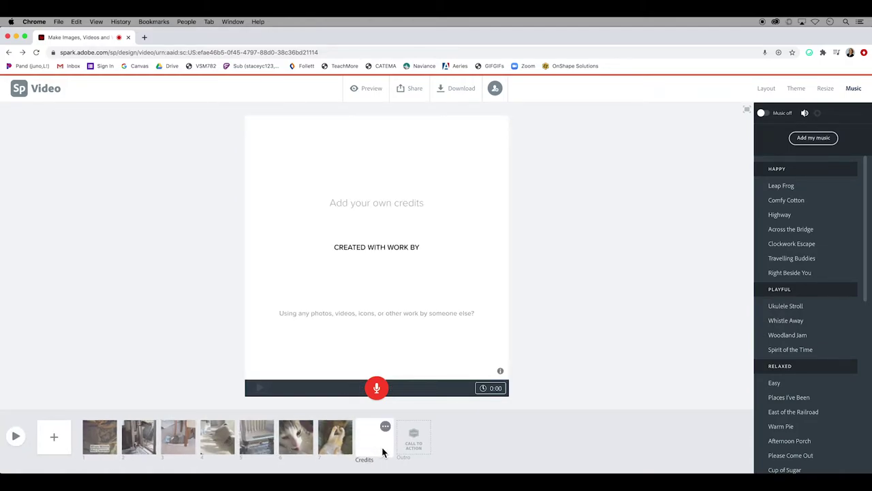
Step: Select the outro slide and choose Maybe later for customizing it
click(413, 450)
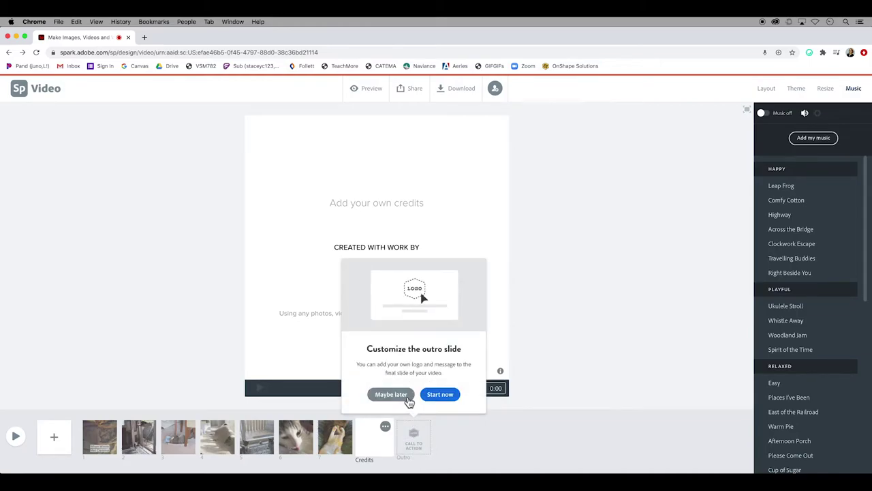
click(390, 394)
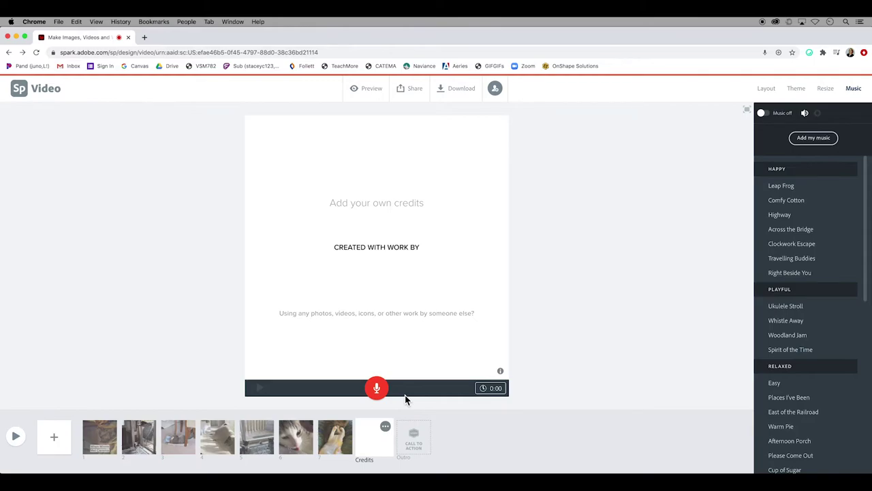
click(372, 92)
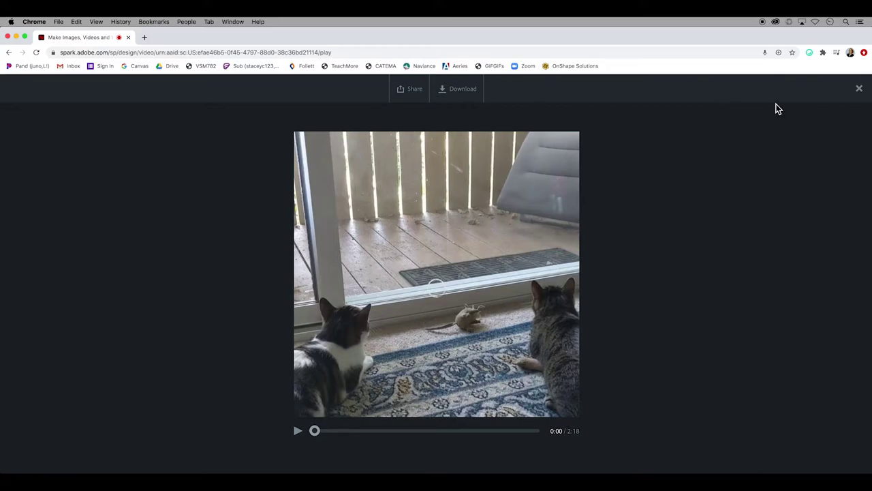
click(859, 89)
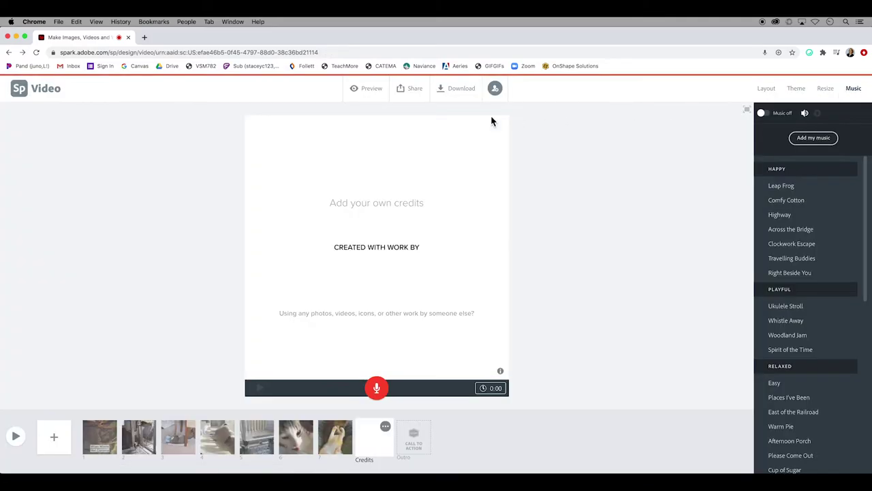
click(406, 92)
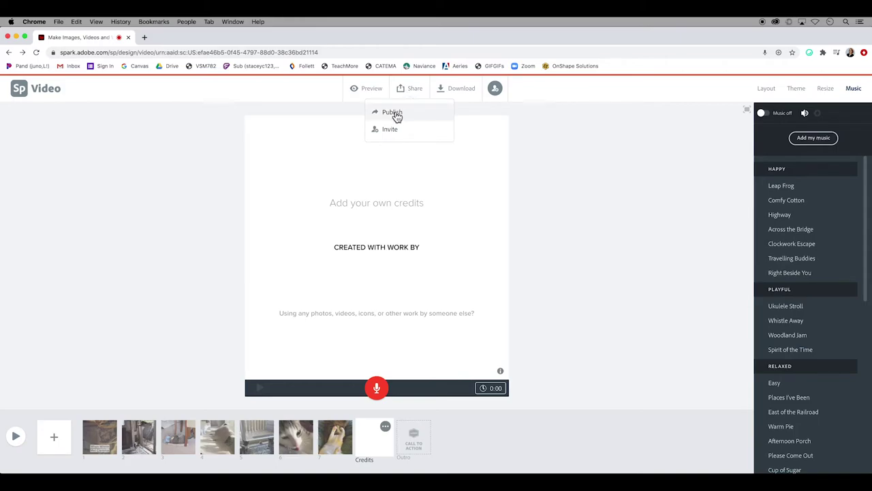
Step: Publish the video under the Education category to create a share link
click(402, 117)
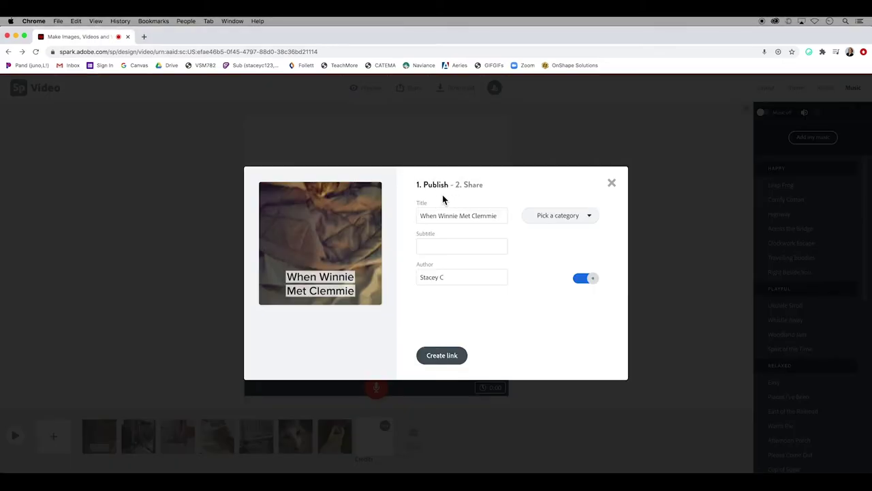
click(570, 218)
click(559, 261)
click(455, 356)
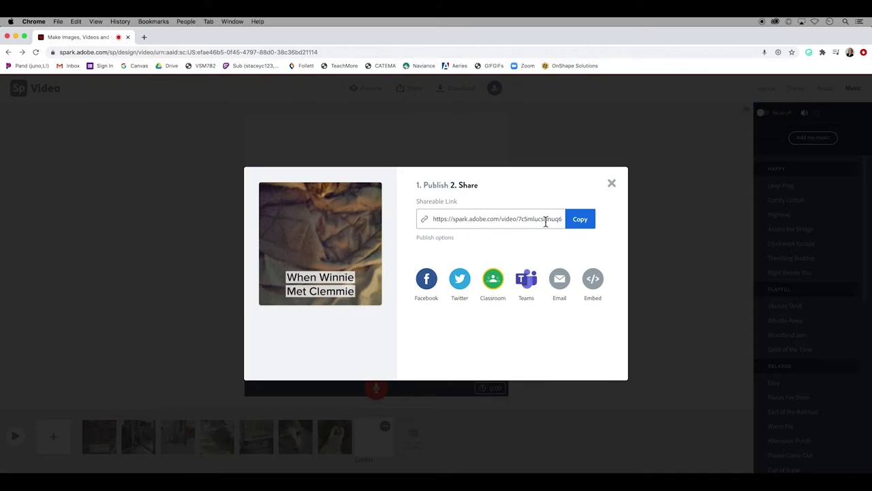
Step: Copy the share link and download the video as When_Winnie_Met_Clemmie.mp4
click(576, 224)
click(612, 183)
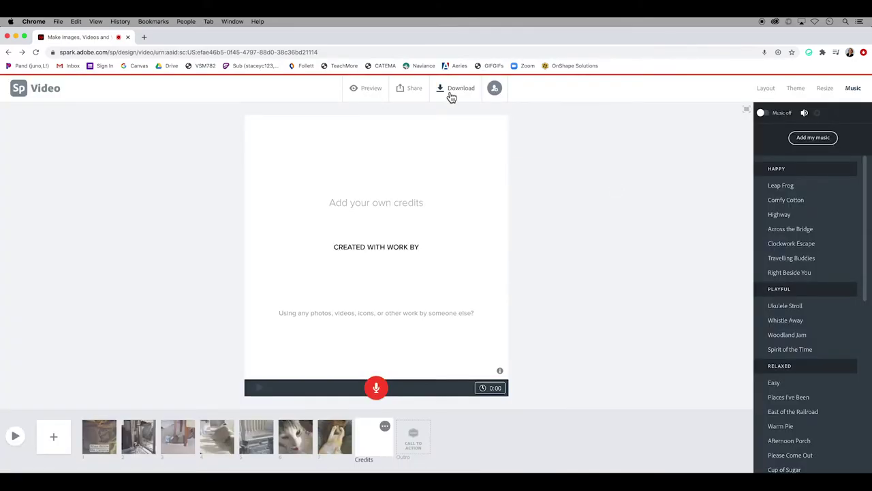
click(450, 95)
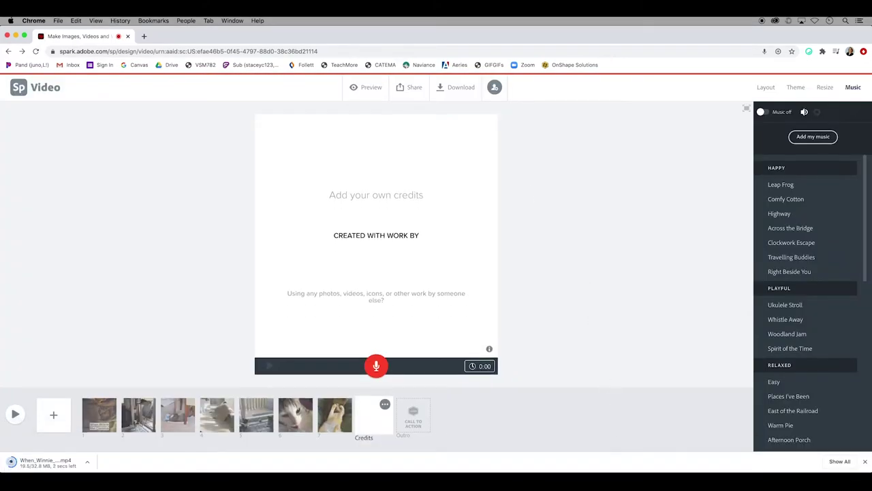
click(644, 480)
Step: Play When_Winnie_Met_Clemmie.mp4 from Downloads in QuickTime, then close QuickTime and Finder
click(646, 386)
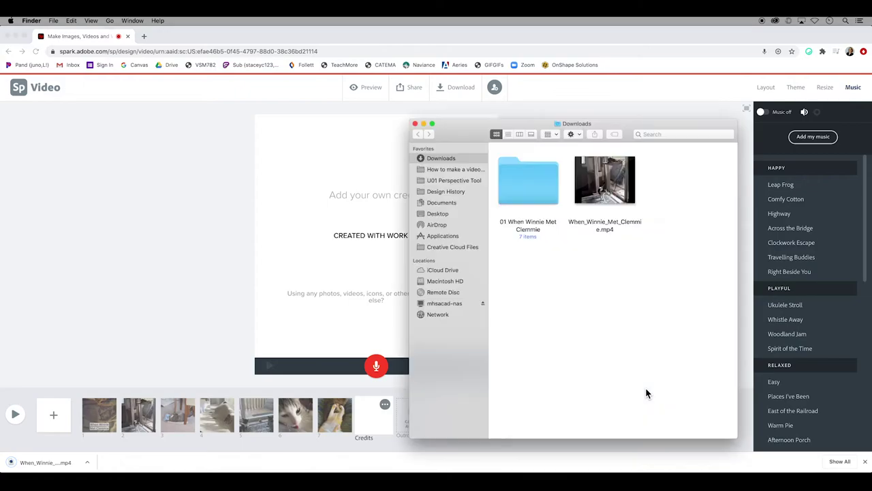
click(626, 199)
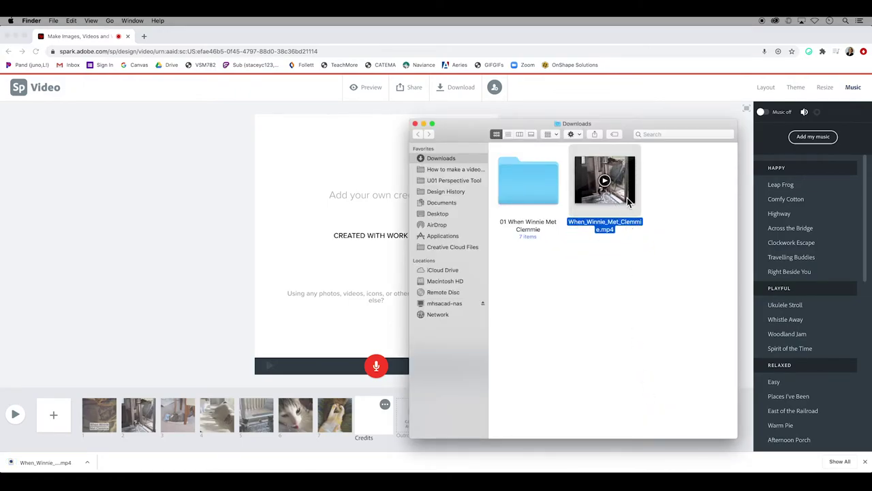
double_click(629, 200)
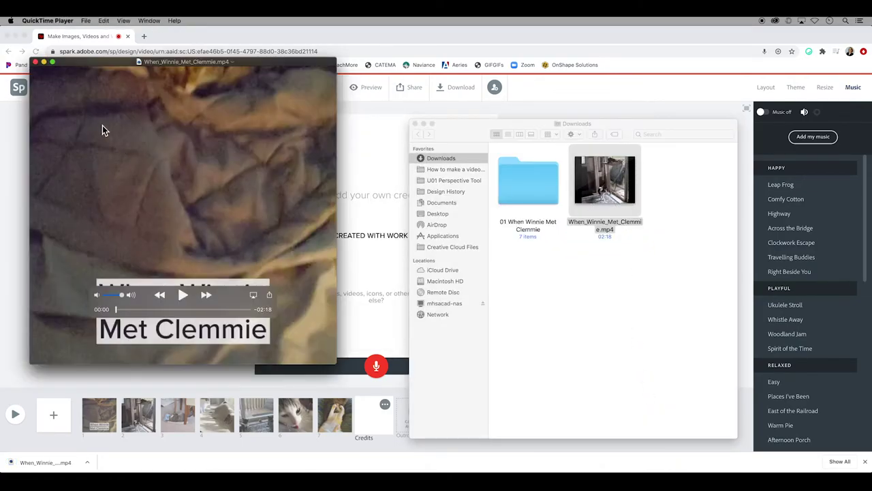
click(36, 61)
click(415, 123)
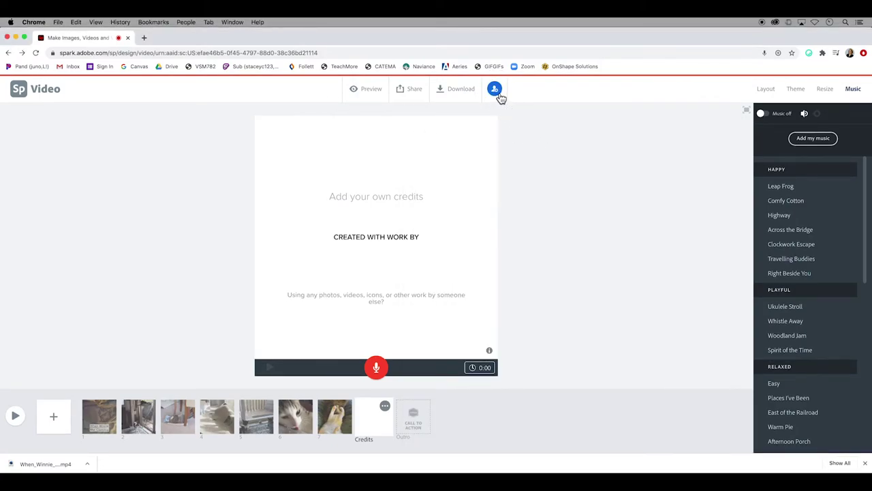
click(497, 93)
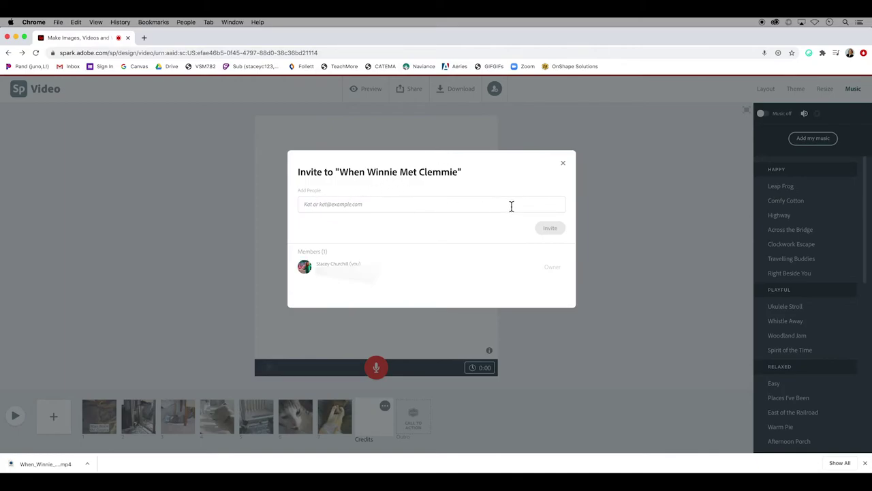
click(563, 165)
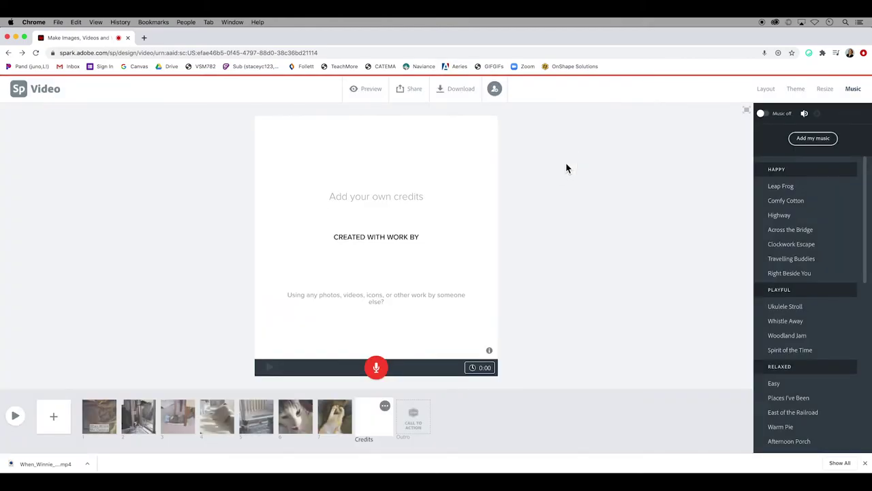
click(19, 93)
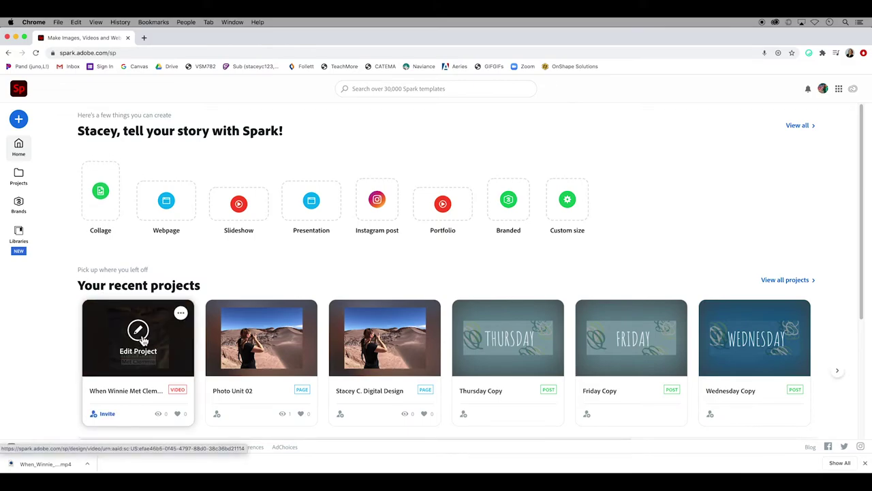
Step: Start moving the When Winnie Met Clemmie project to a folder, cancel, then reopen its options menu
click(181, 313)
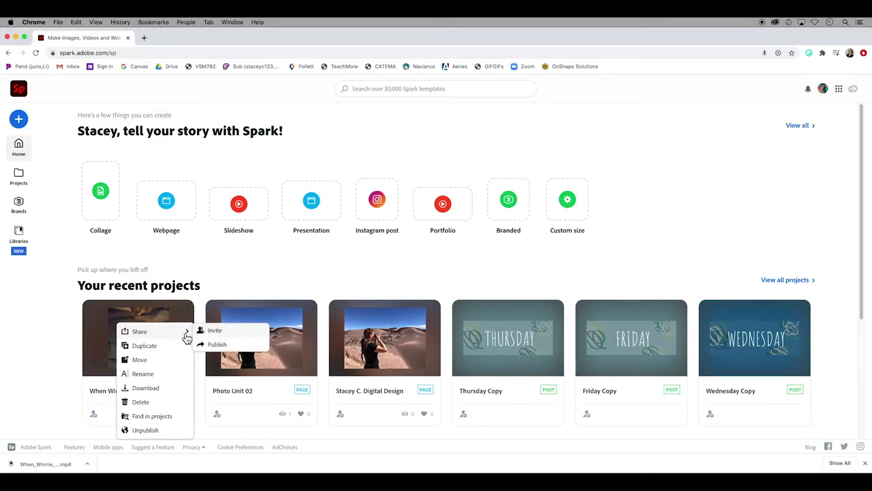
mouse_move(143, 332)
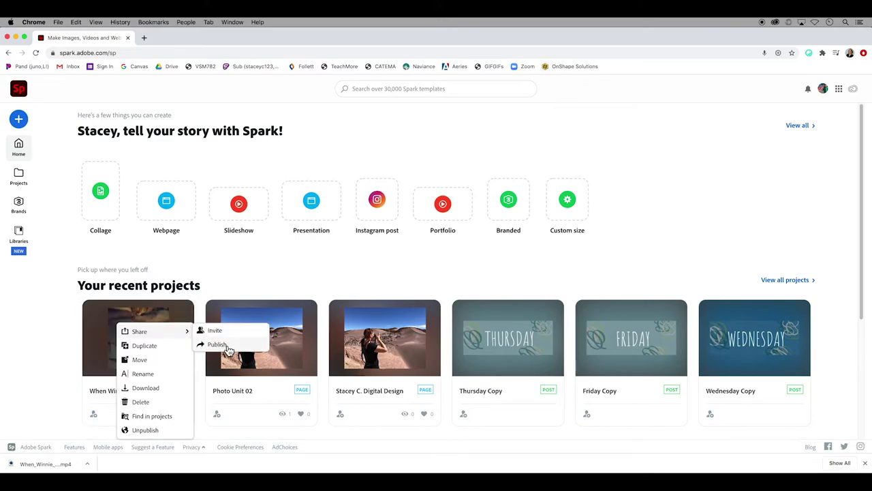
click(140, 360)
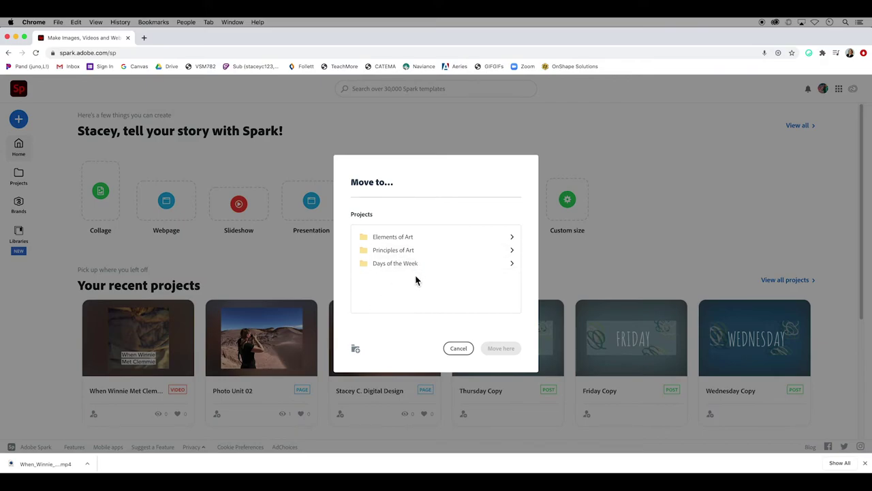
click(458, 350)
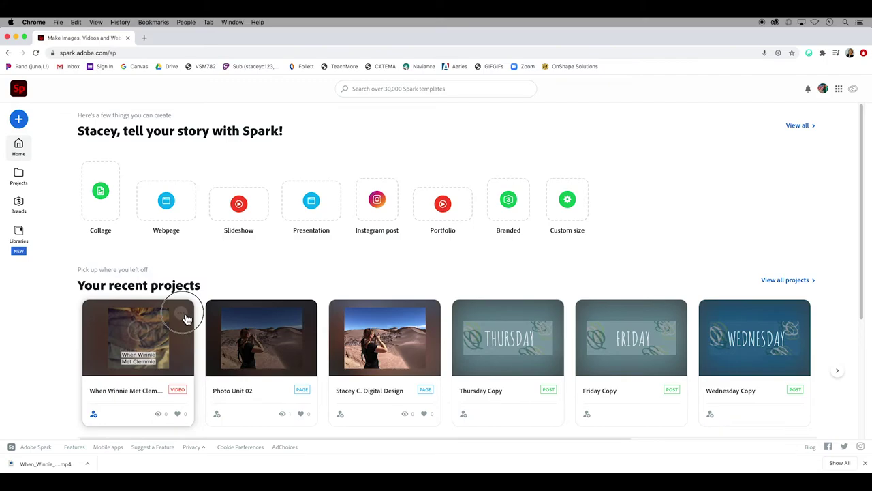
click(182, 315)
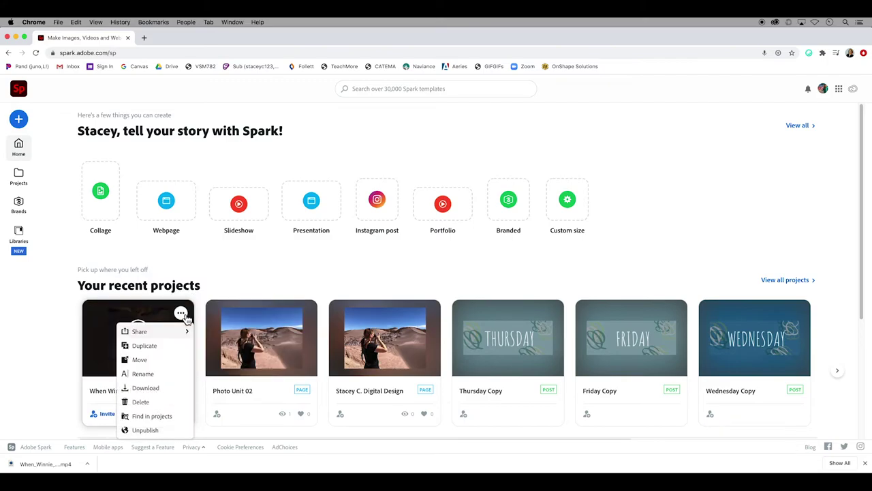